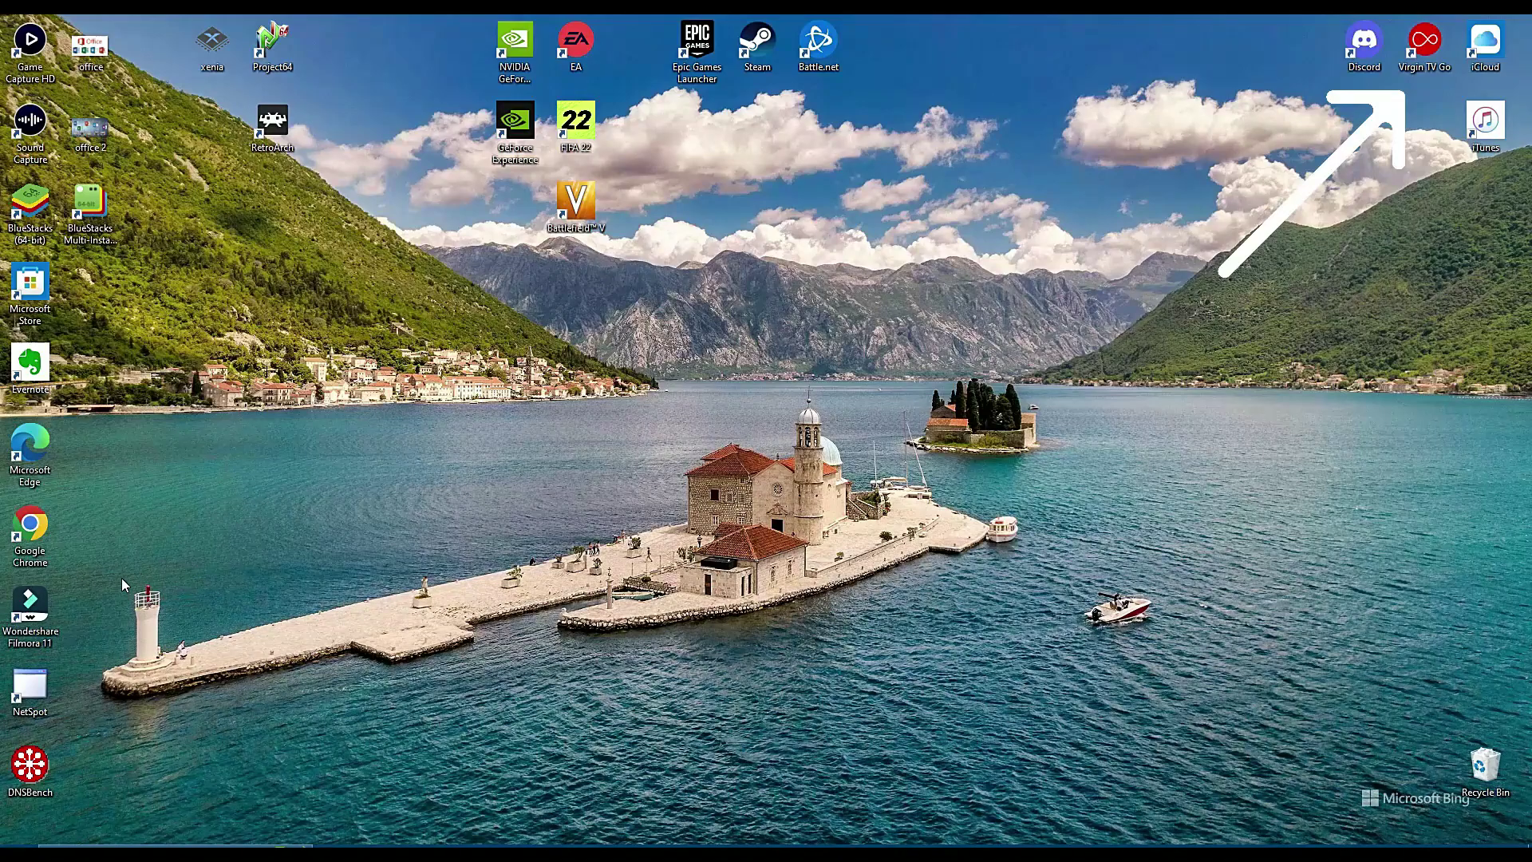
# Launch Microsoft Store and search it for 'virgin media'
pyautogui.doubleClick(30, 284)
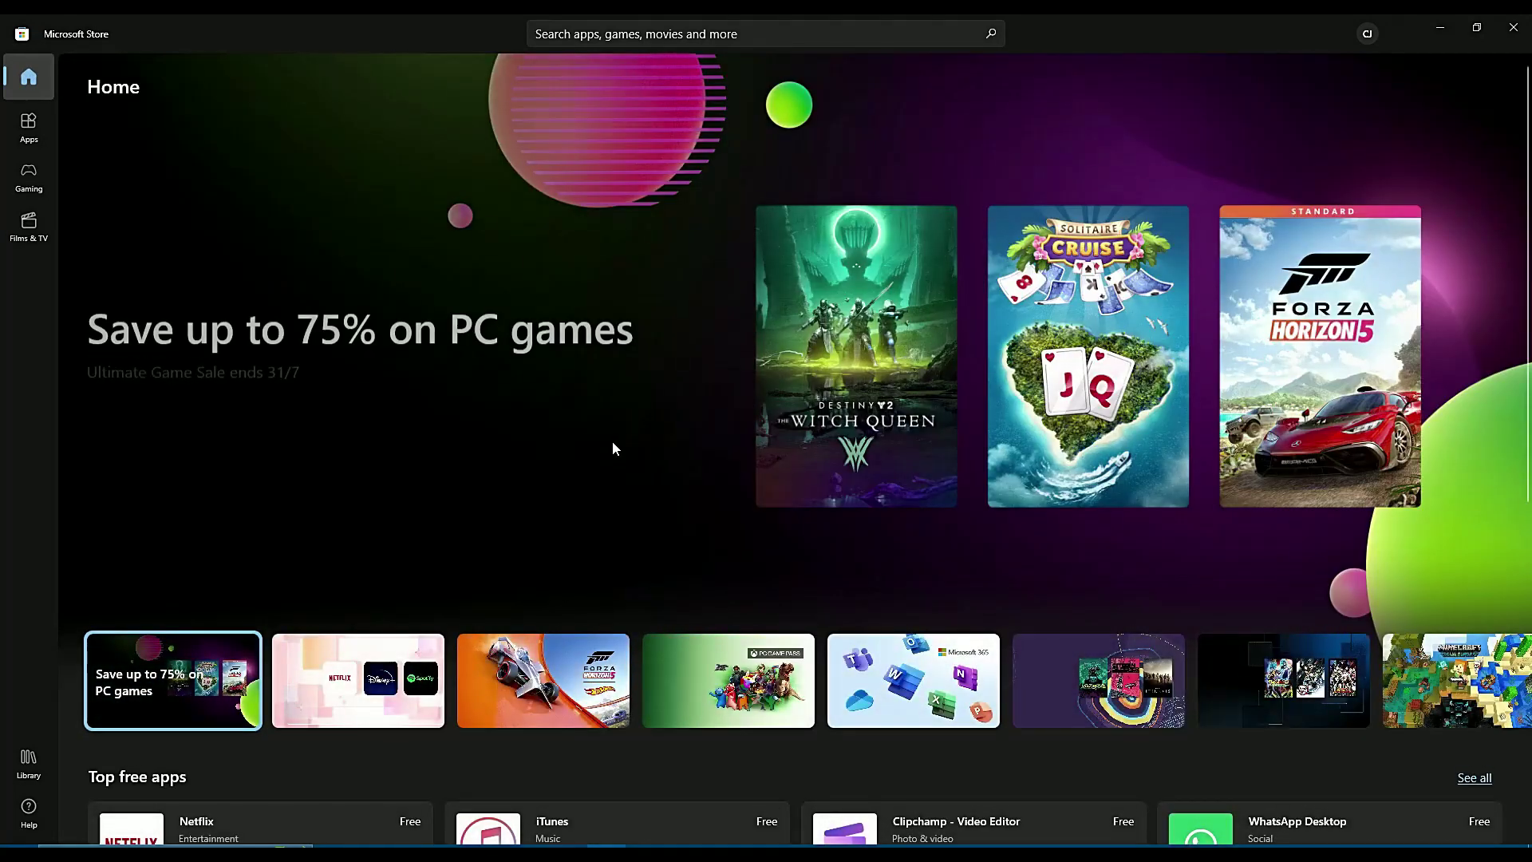
pyautogui.click(639, 35)
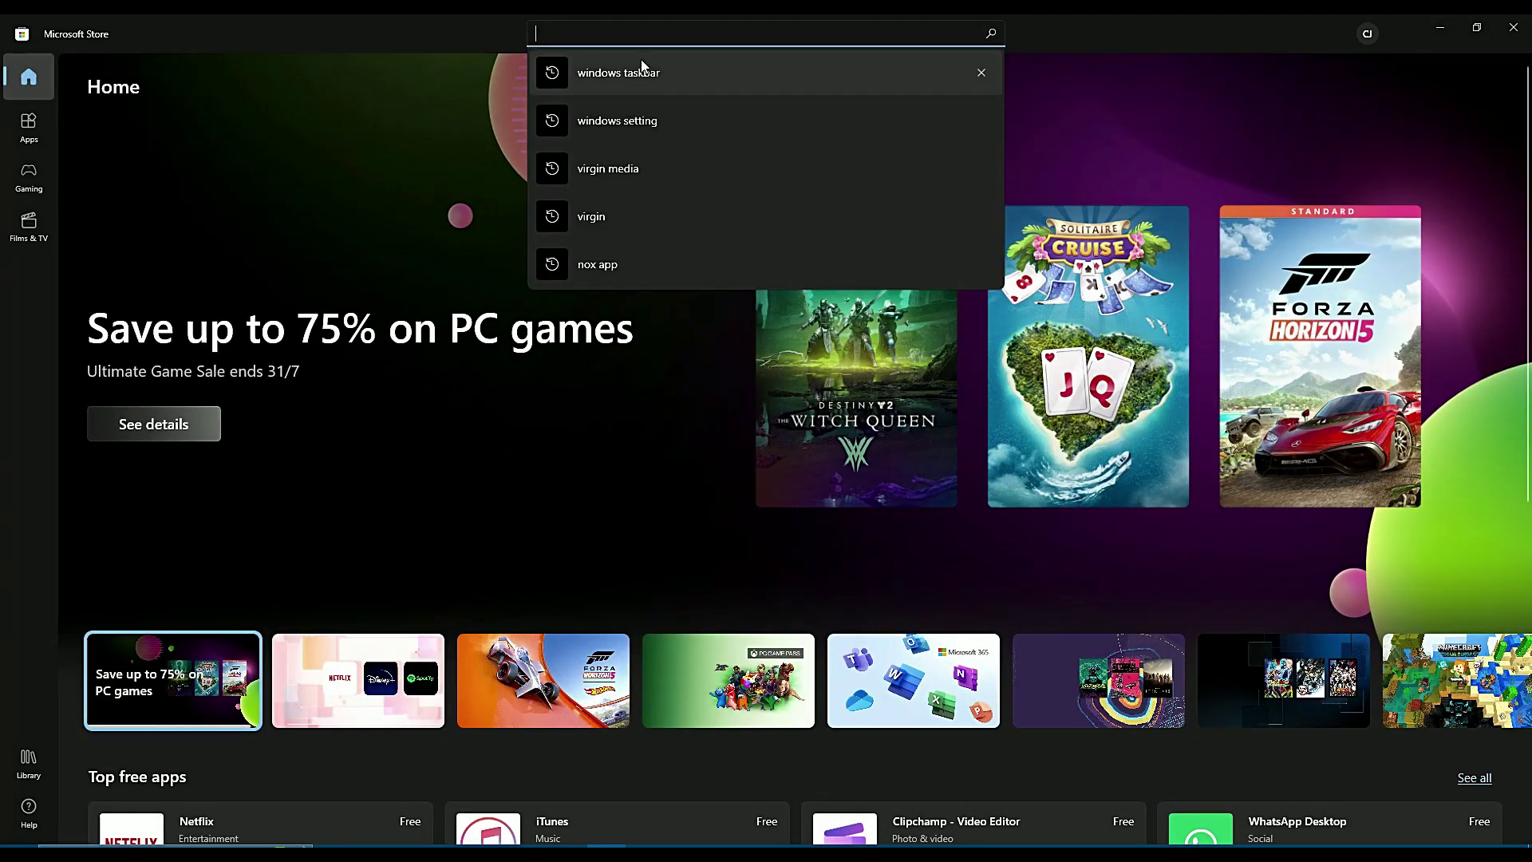
pyautogui.write('virgim')
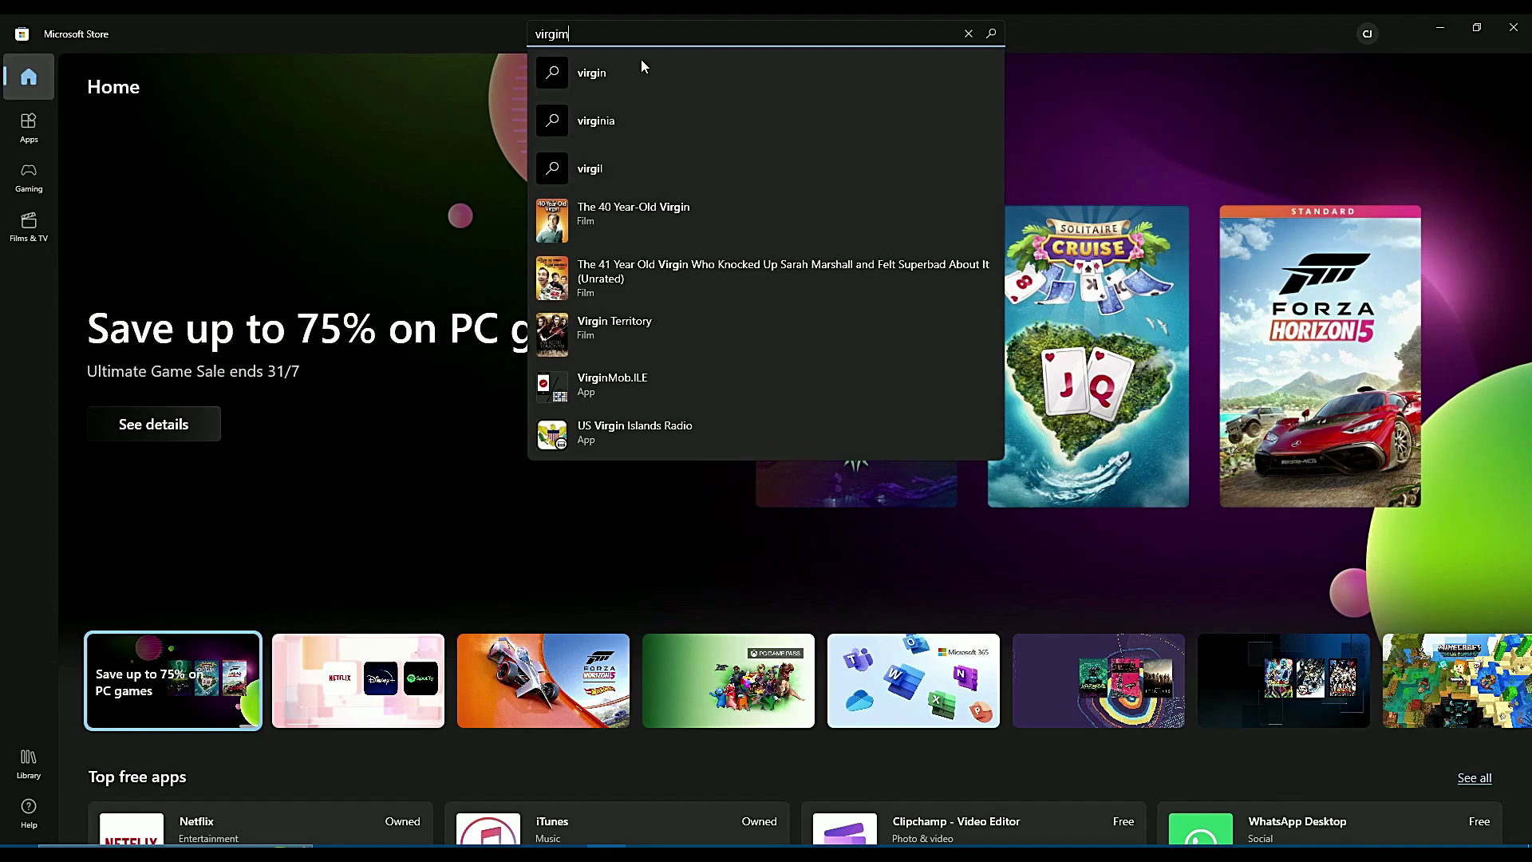
pyautogui.press('BackSpace')
pyautogui.write('n me')
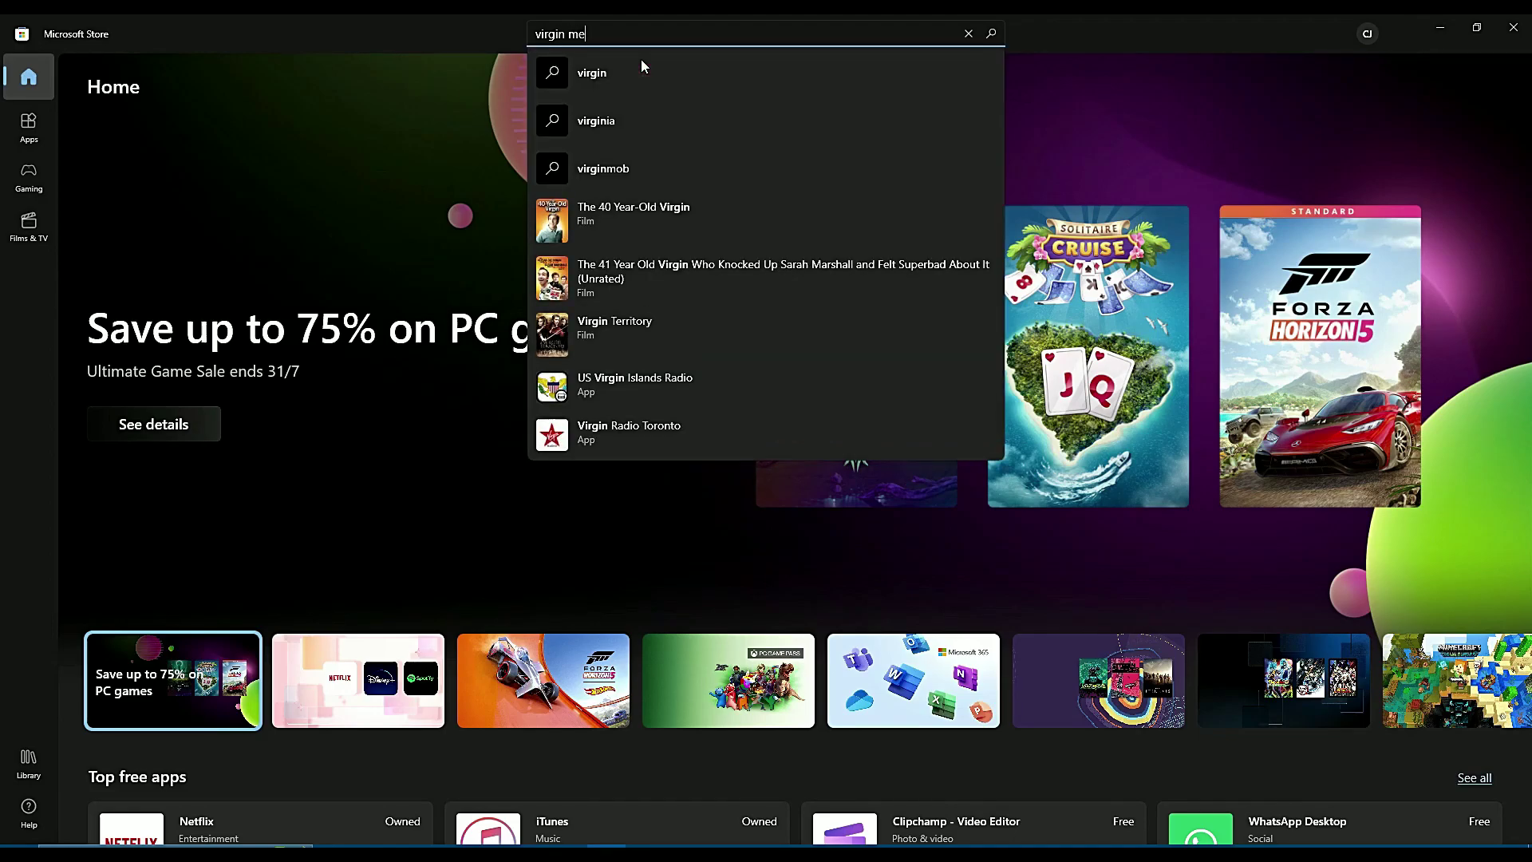
pyautogui.write('dia')
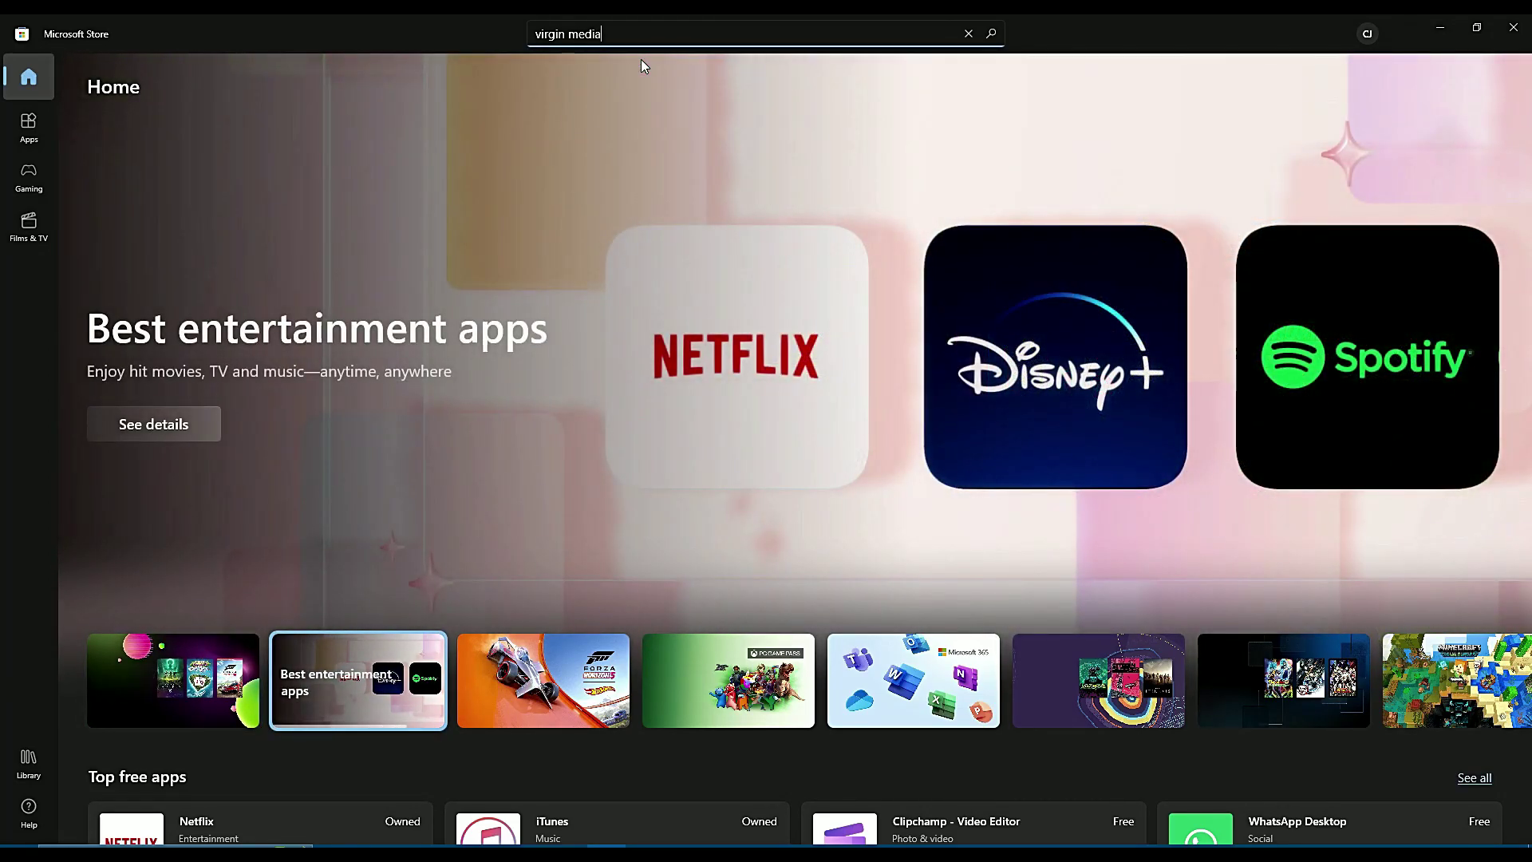
pyautogui.press('Return')
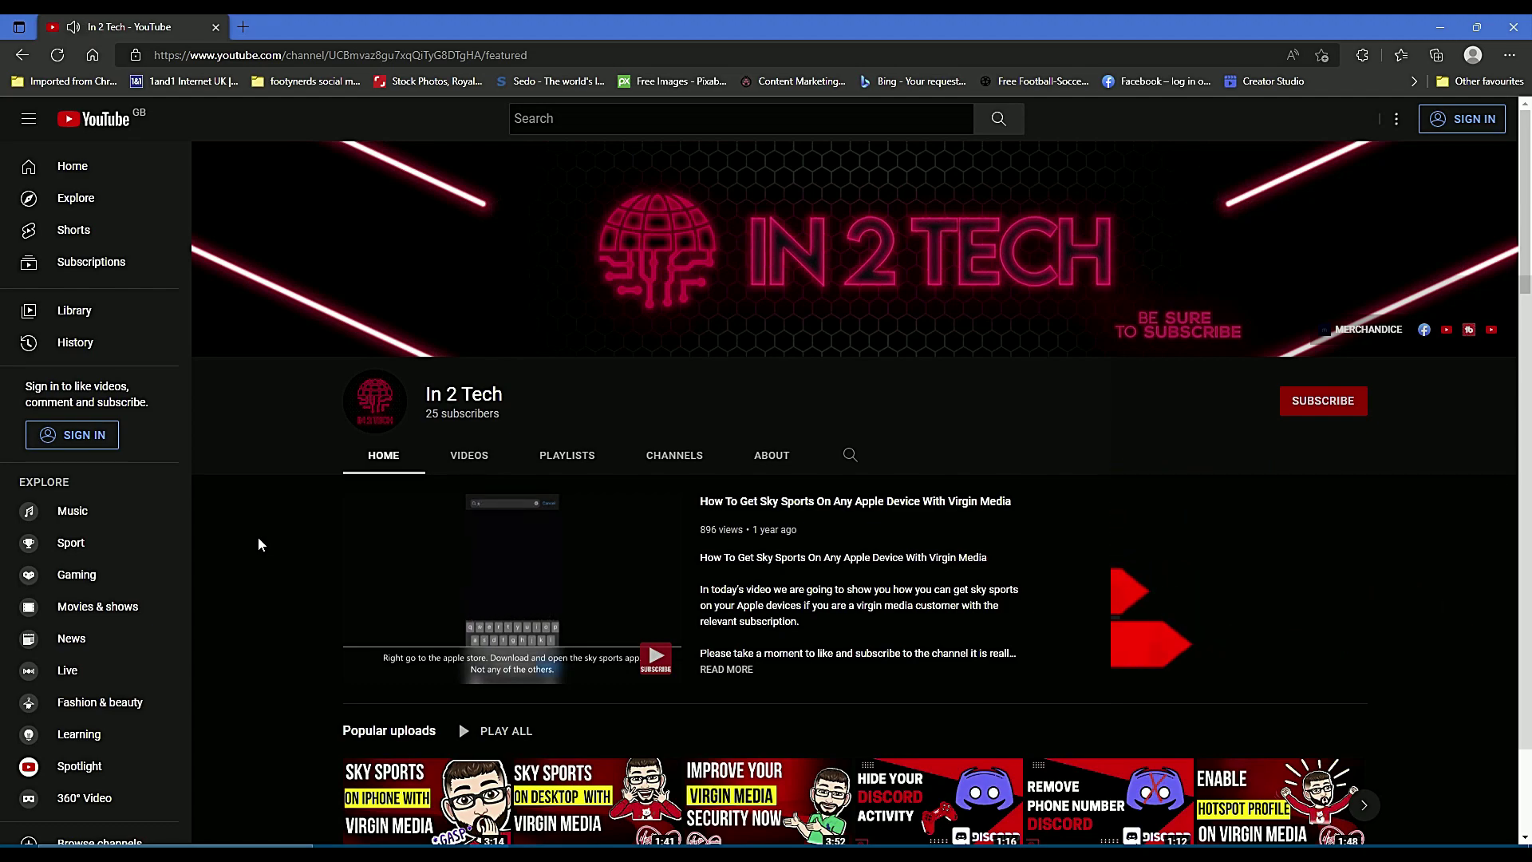
# Play the In 2 Tech channel's featured video and switch to its PLAYLISTS tab
pyautogui.click(479, 557)
pyautogui.scroll(-1, 479, 557)
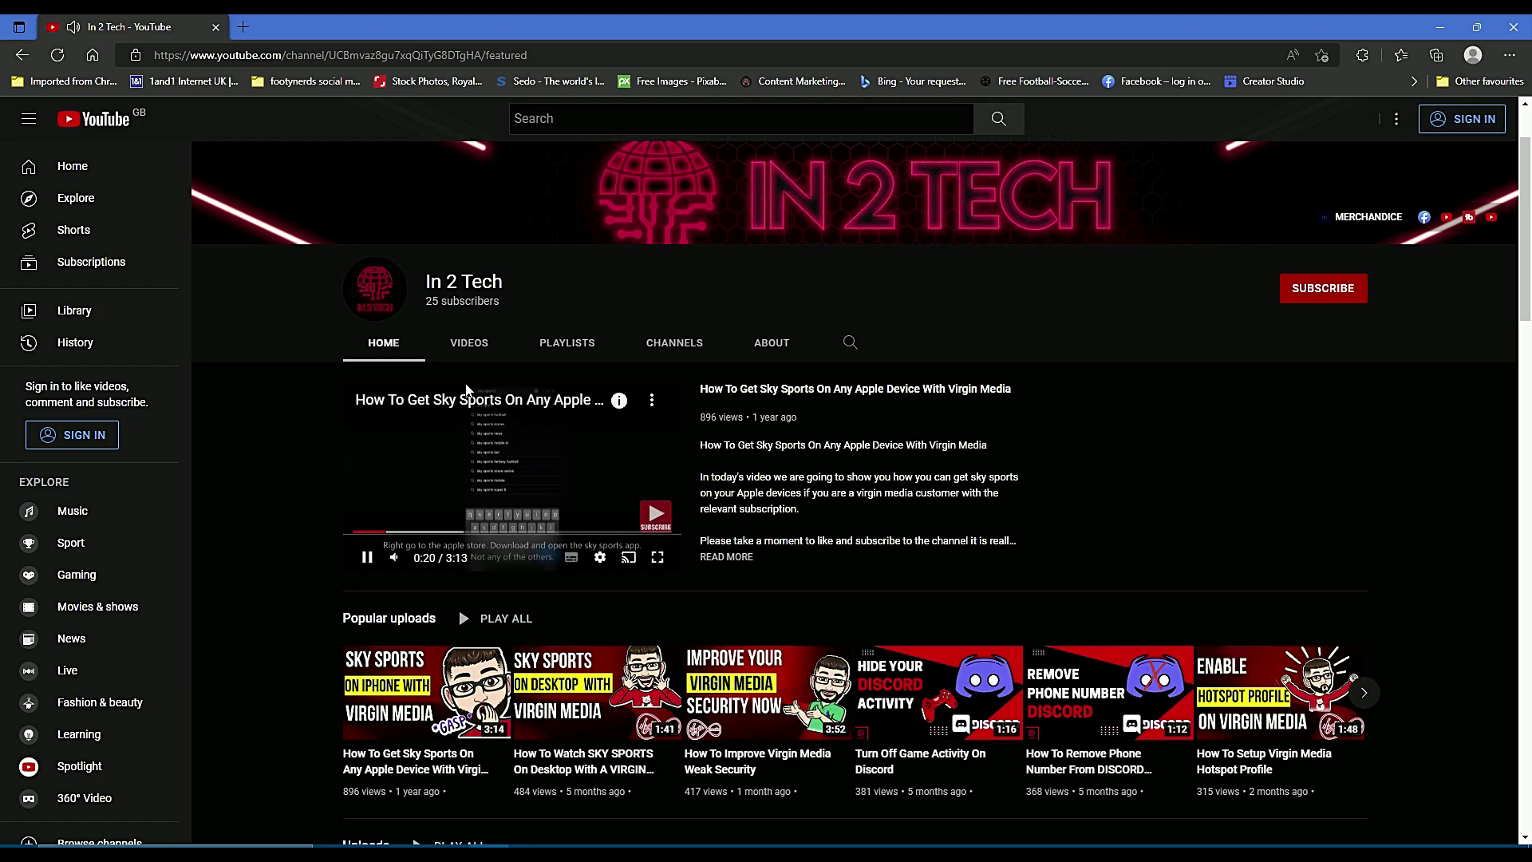
pyautogui.click(568, 343)
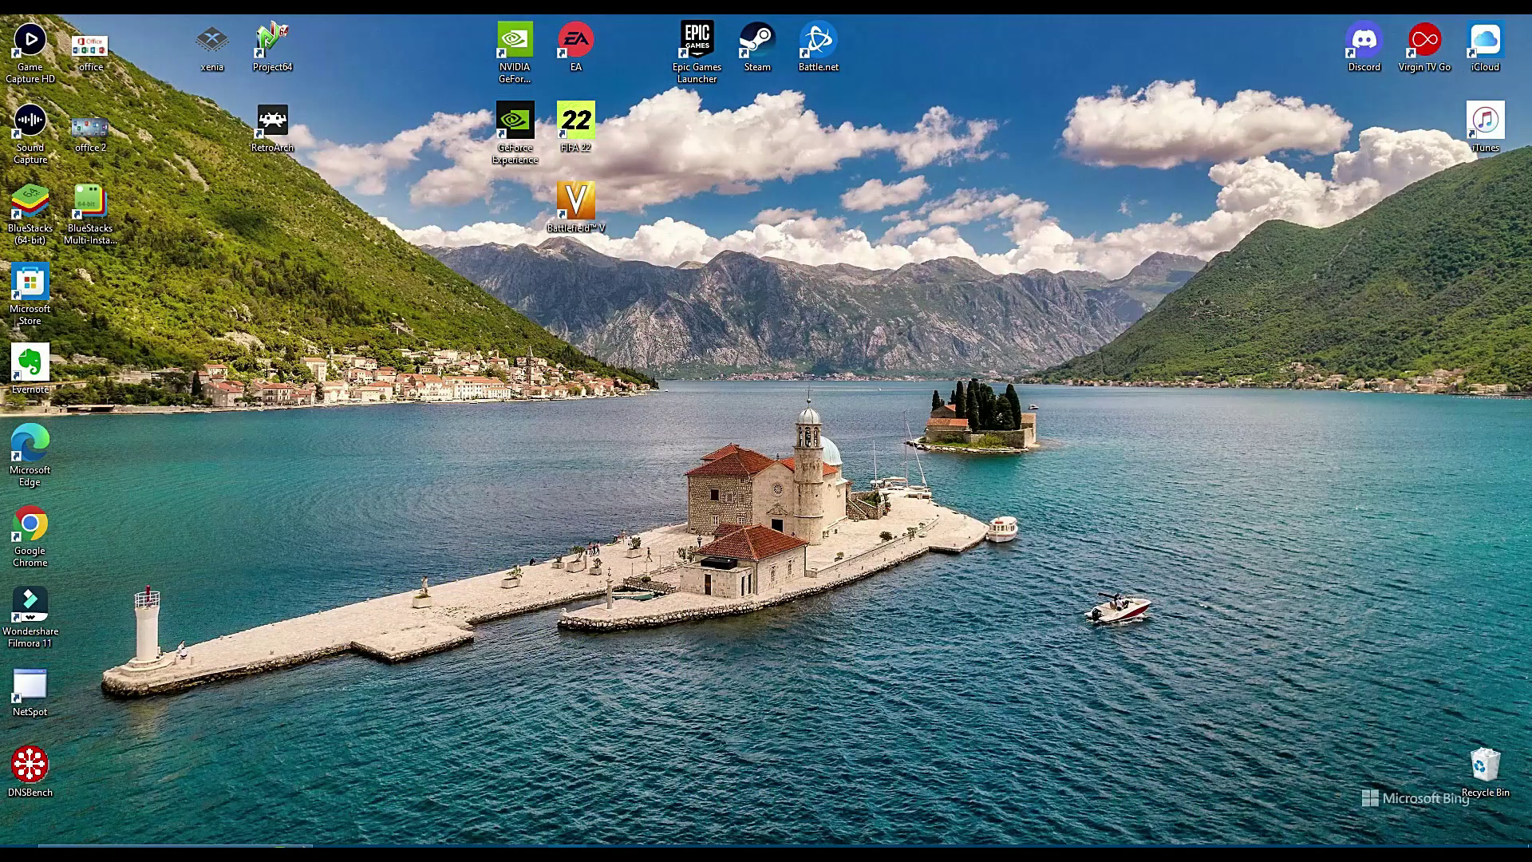
# Google 'virgin tv go' in Chrome and open the Virgin TV Go - Virgin Media result
pyautogui.click(499, 852)
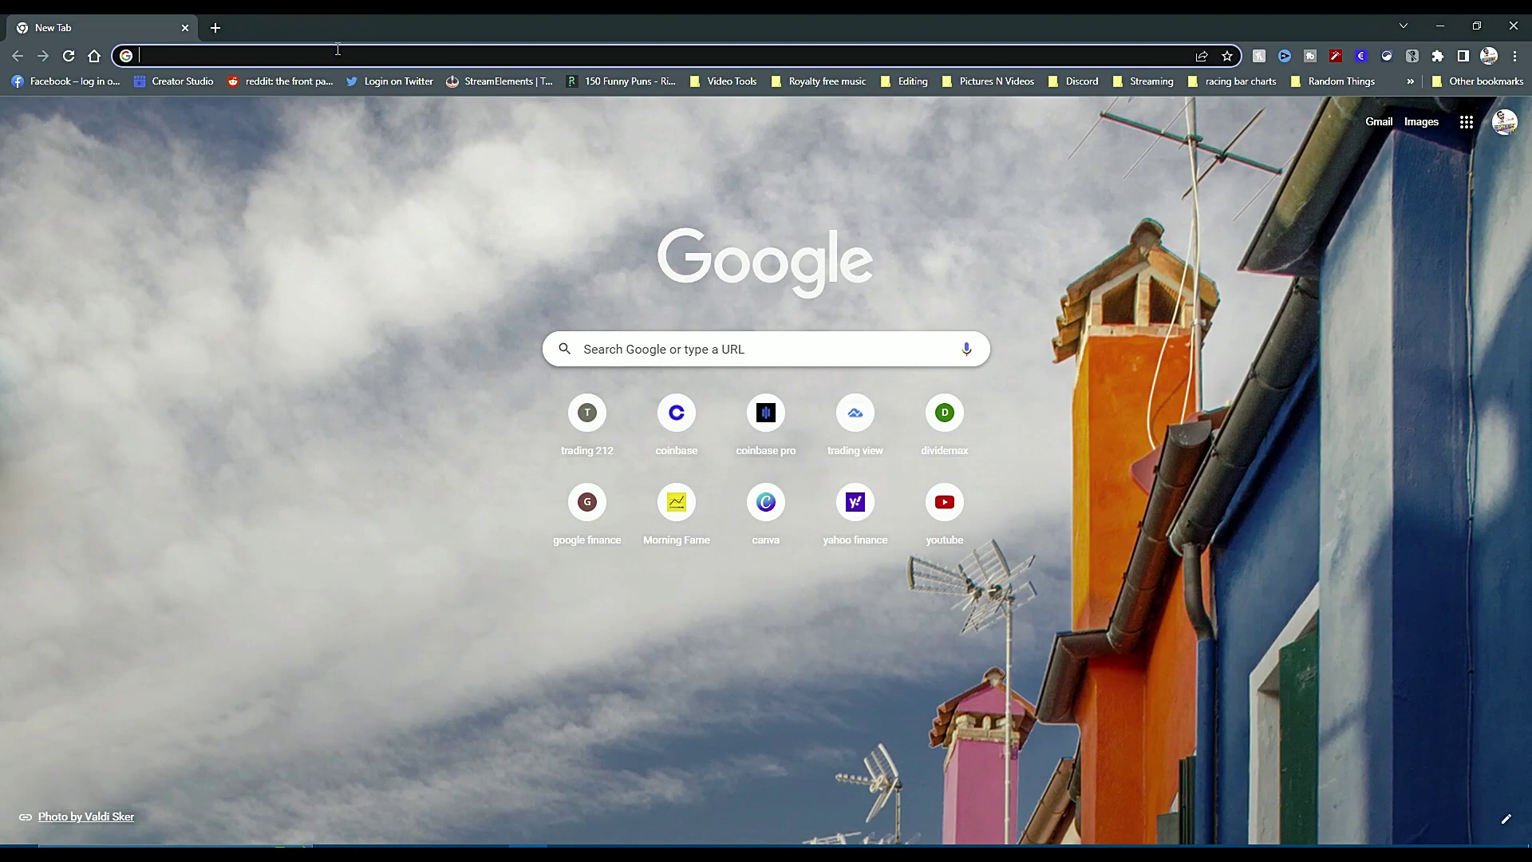
pyautogui.click(338, 50)
pyautogui.write('virgin t')
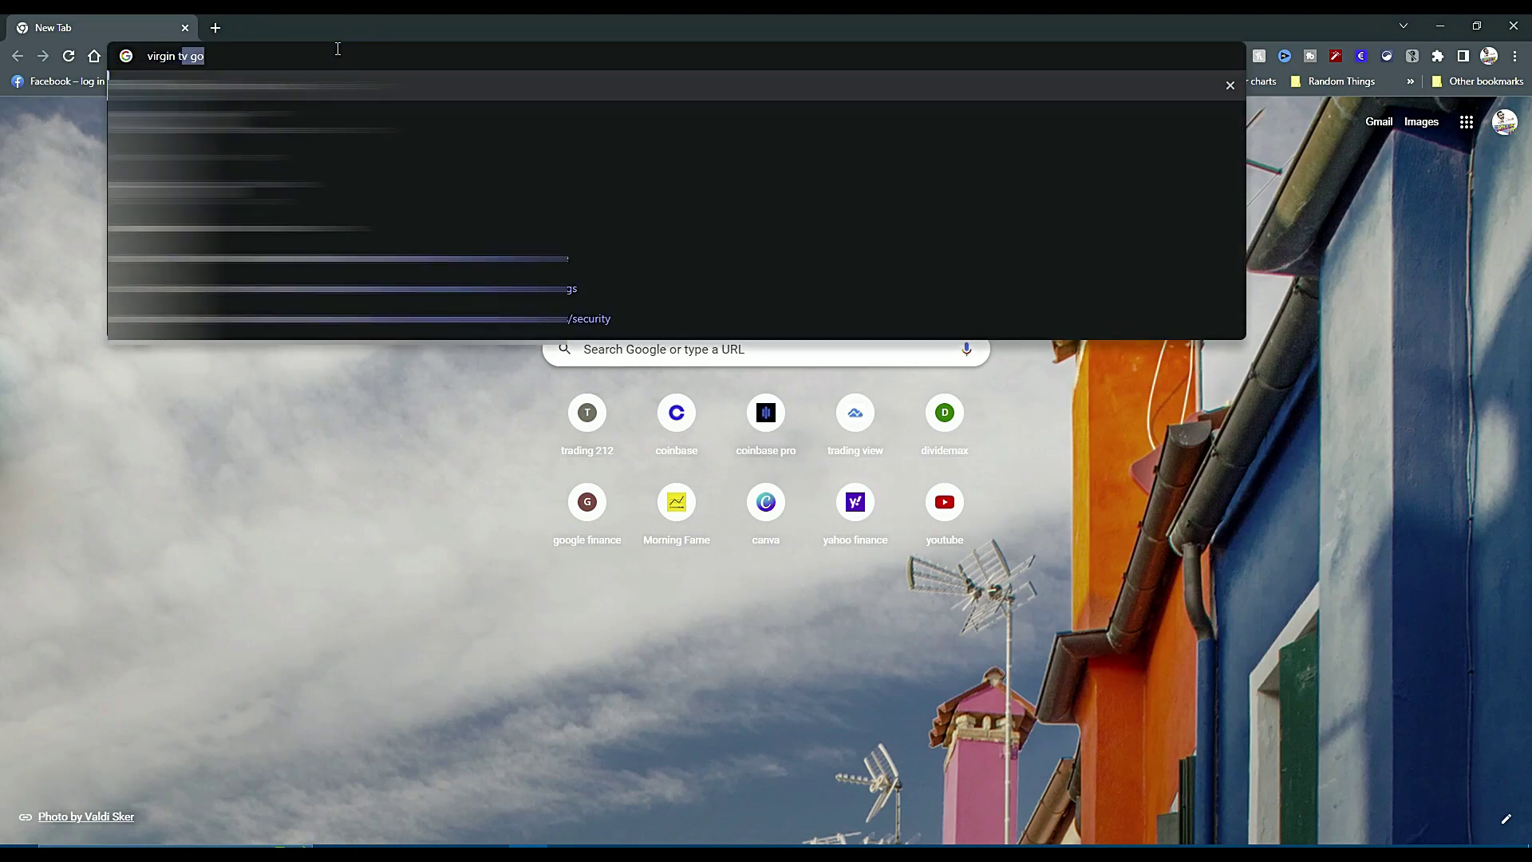
pyautogui.write('v go')
pyautogui.press('Return')
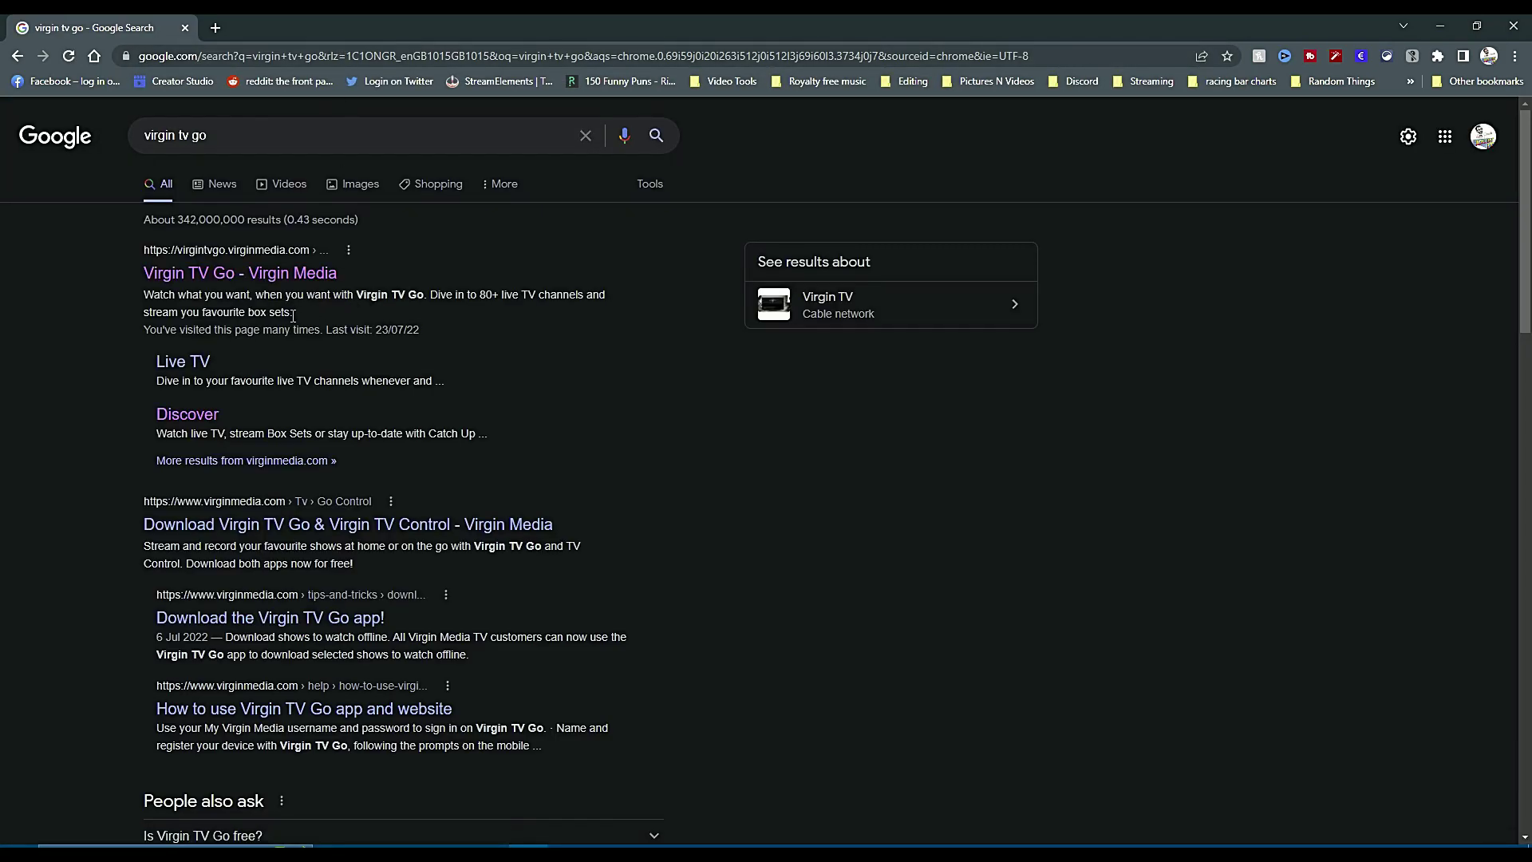
pyautogui.click(319, 275)
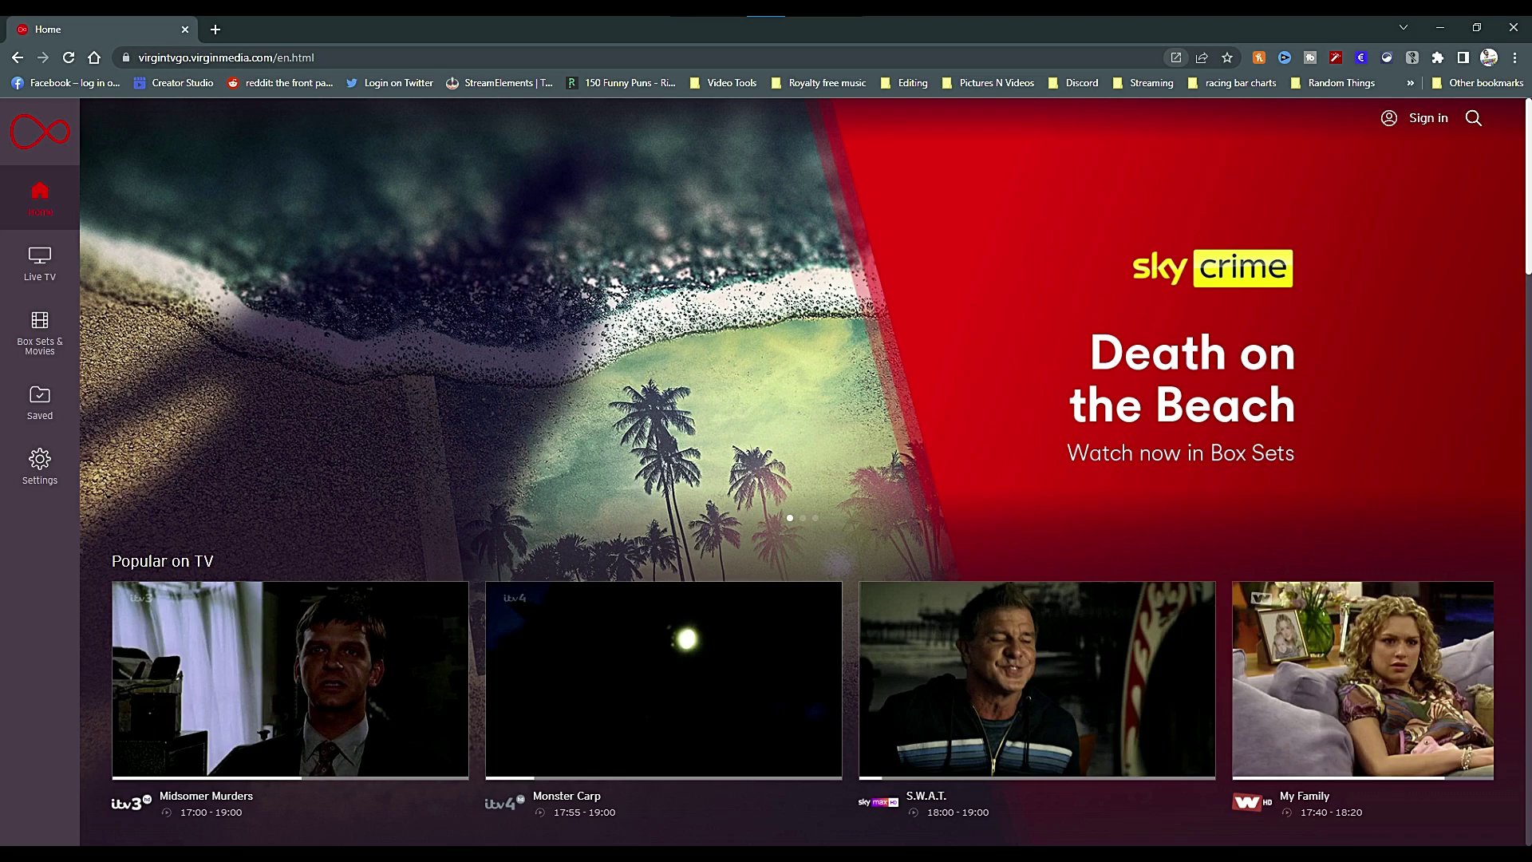
# Open Box Sets & Movies from the Virgin TV Go left sidebar
pyautogui.click(40, 335)
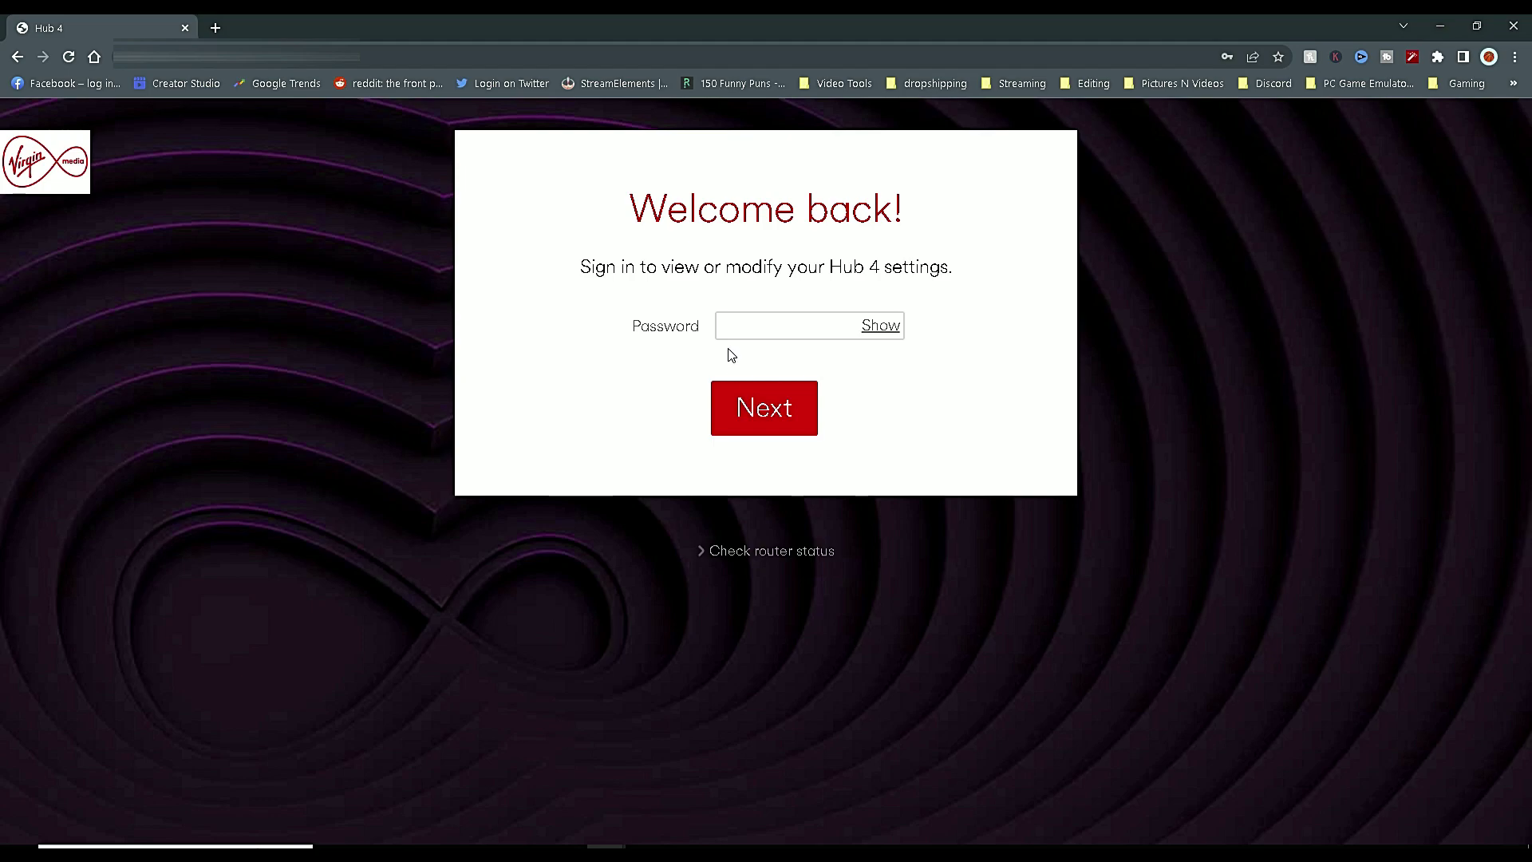
# Sign in to the Hub 4 with Chrome's saved router password
pyautogui.click(733, 327)
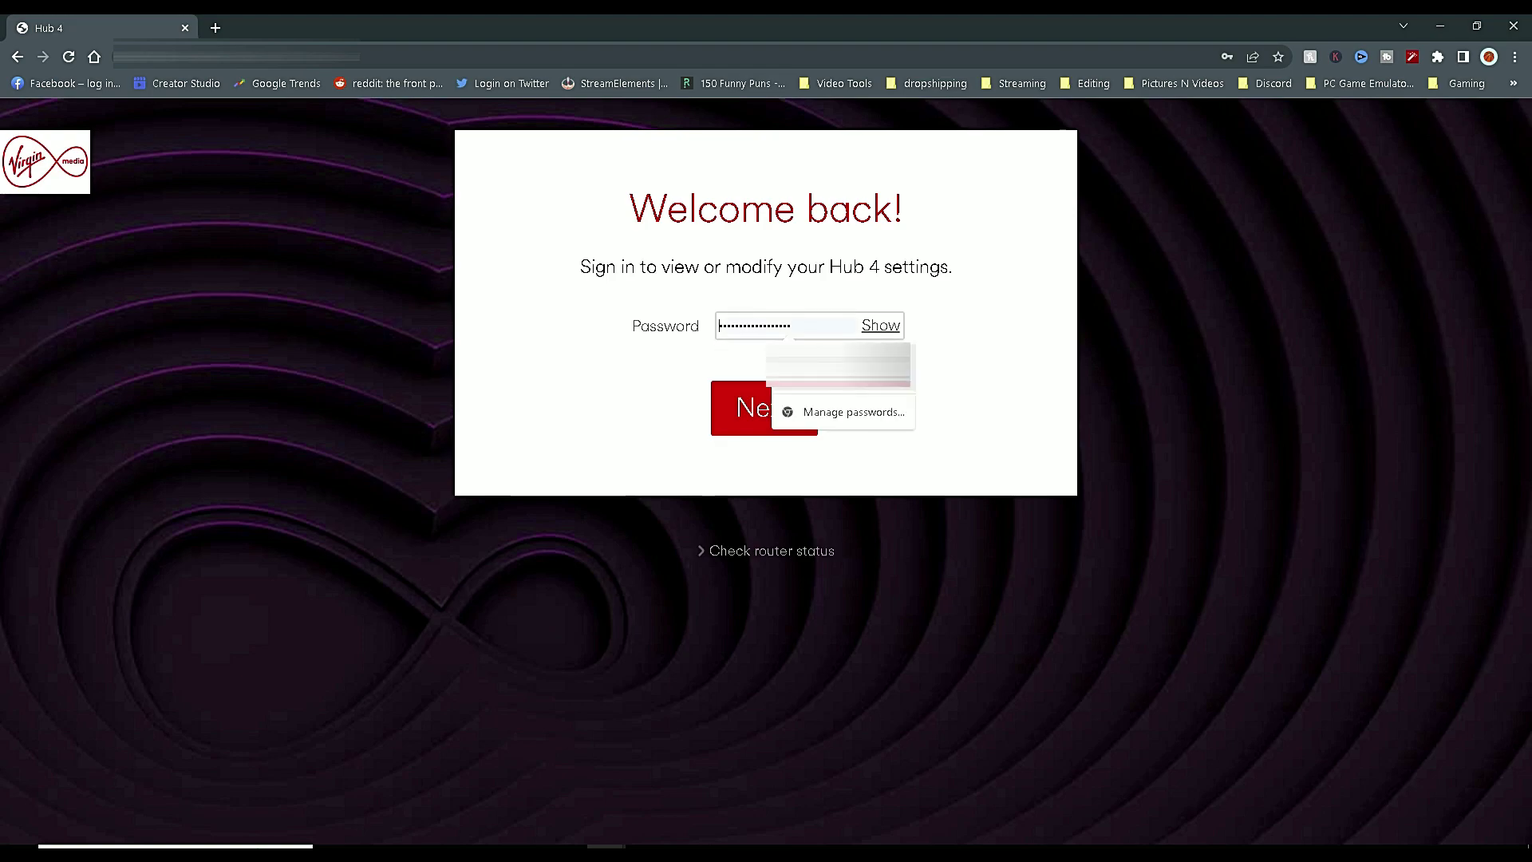
pyautogui.click(819, 364)
pyautogui.click(781, 409)
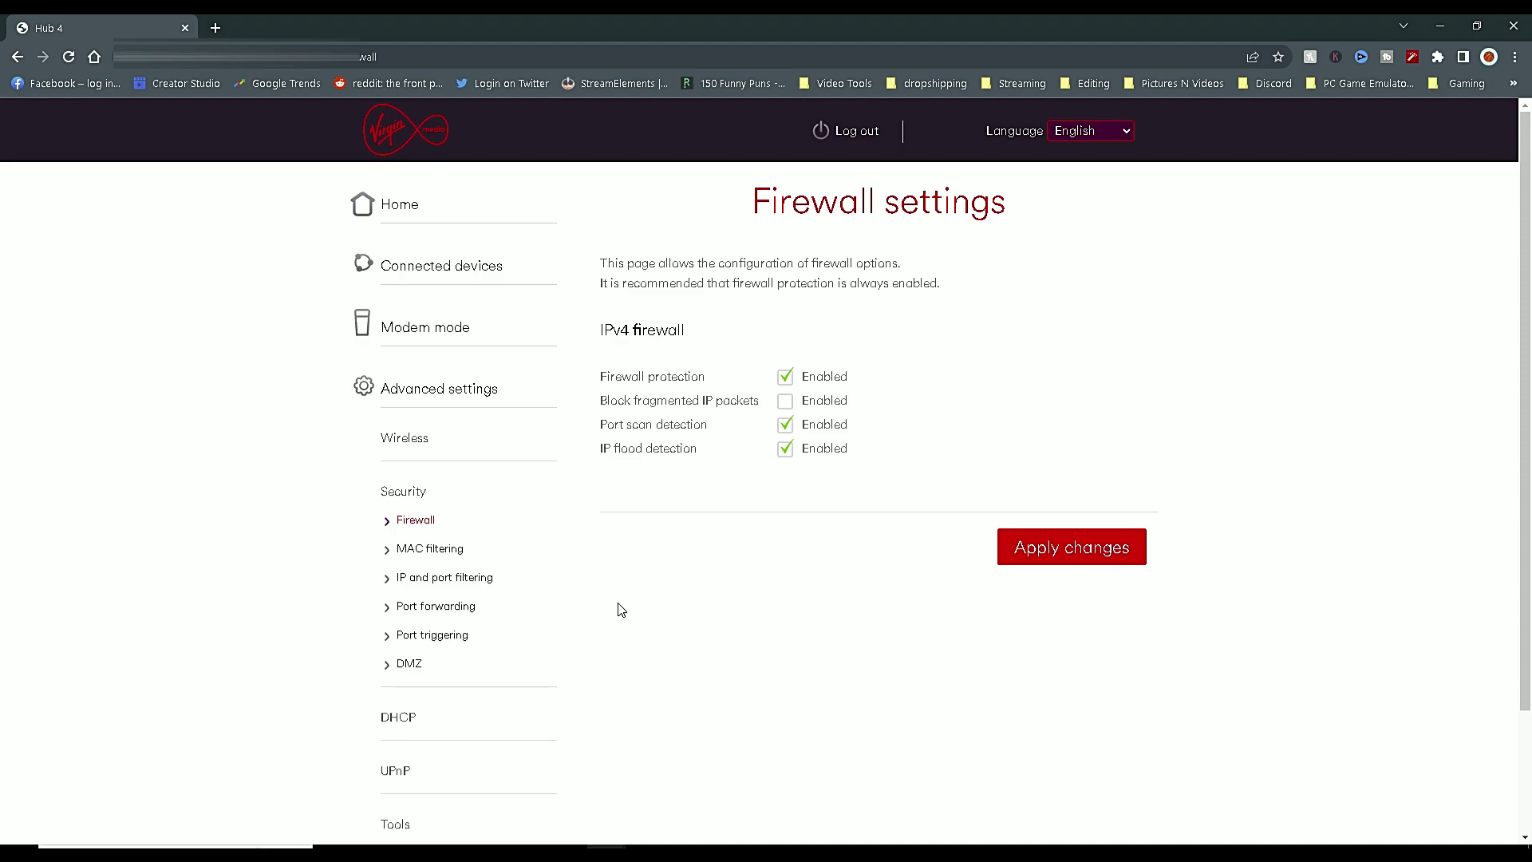
# Apply the Firewall settings with protection, port scan and IP flood detection enabled
pyautogui.click(1017, 547)
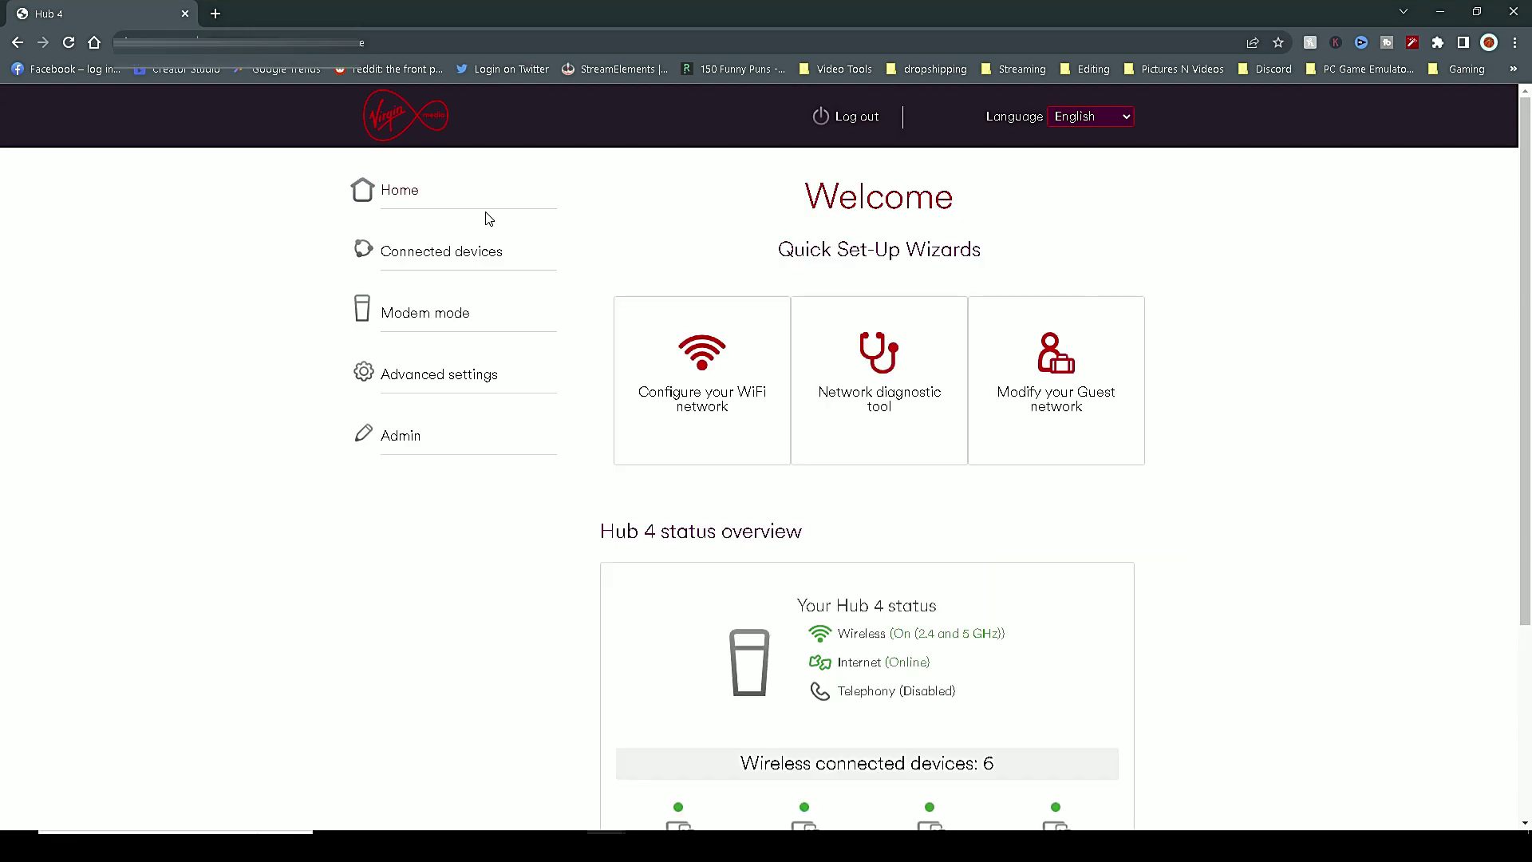
# Go to Advanced settings > Wireless > Security and view the 2.4 GHz security type choices
pyautogui.click(435, 383)
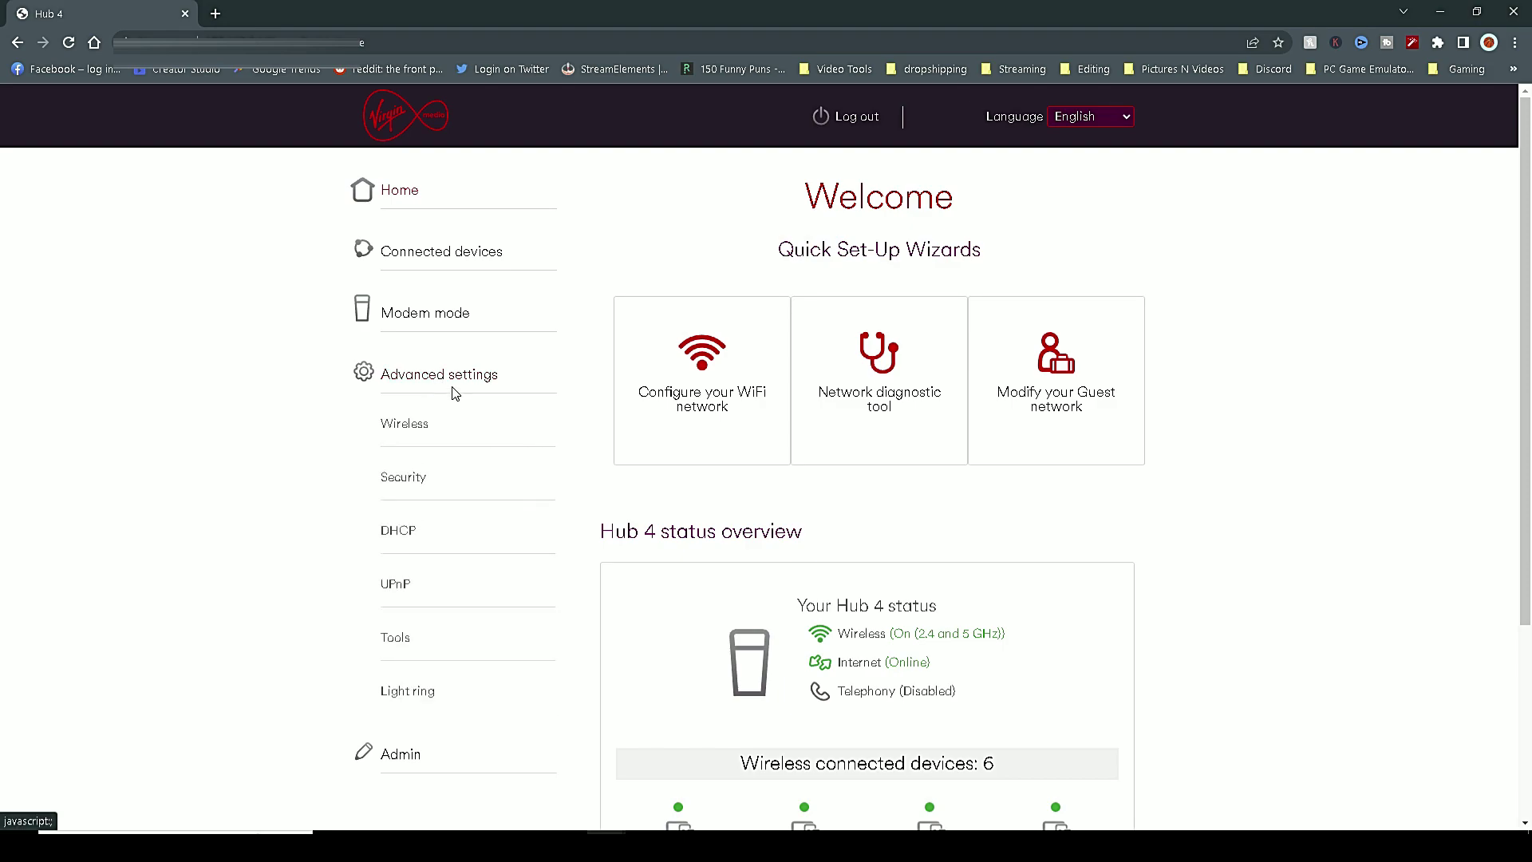
pyautogui.click(414, 429)
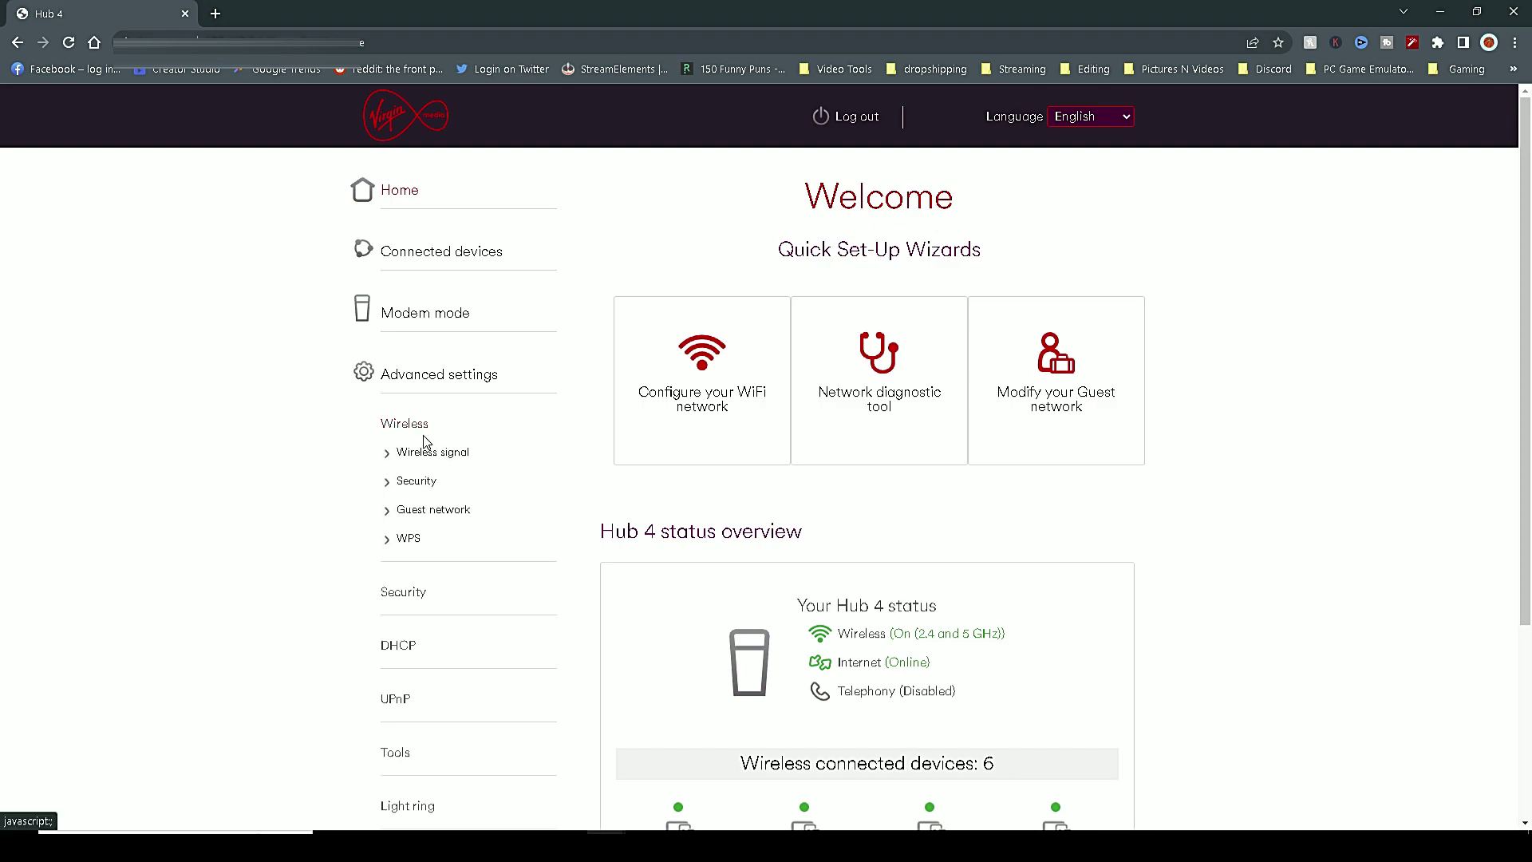
pyautogui.click(416, 482)
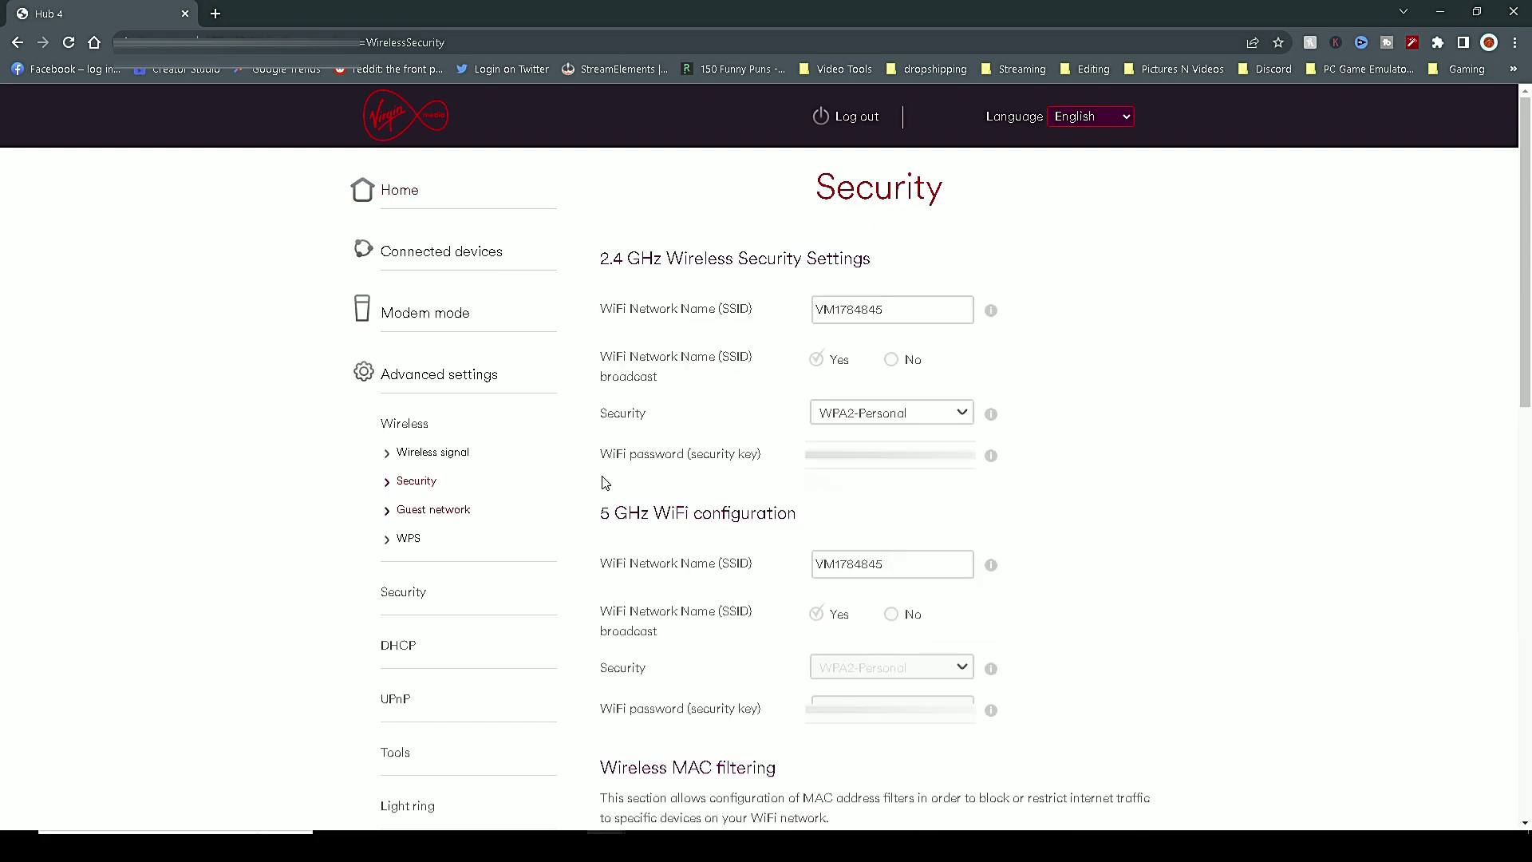
pyautogui.scroll(-1, 995, 368)
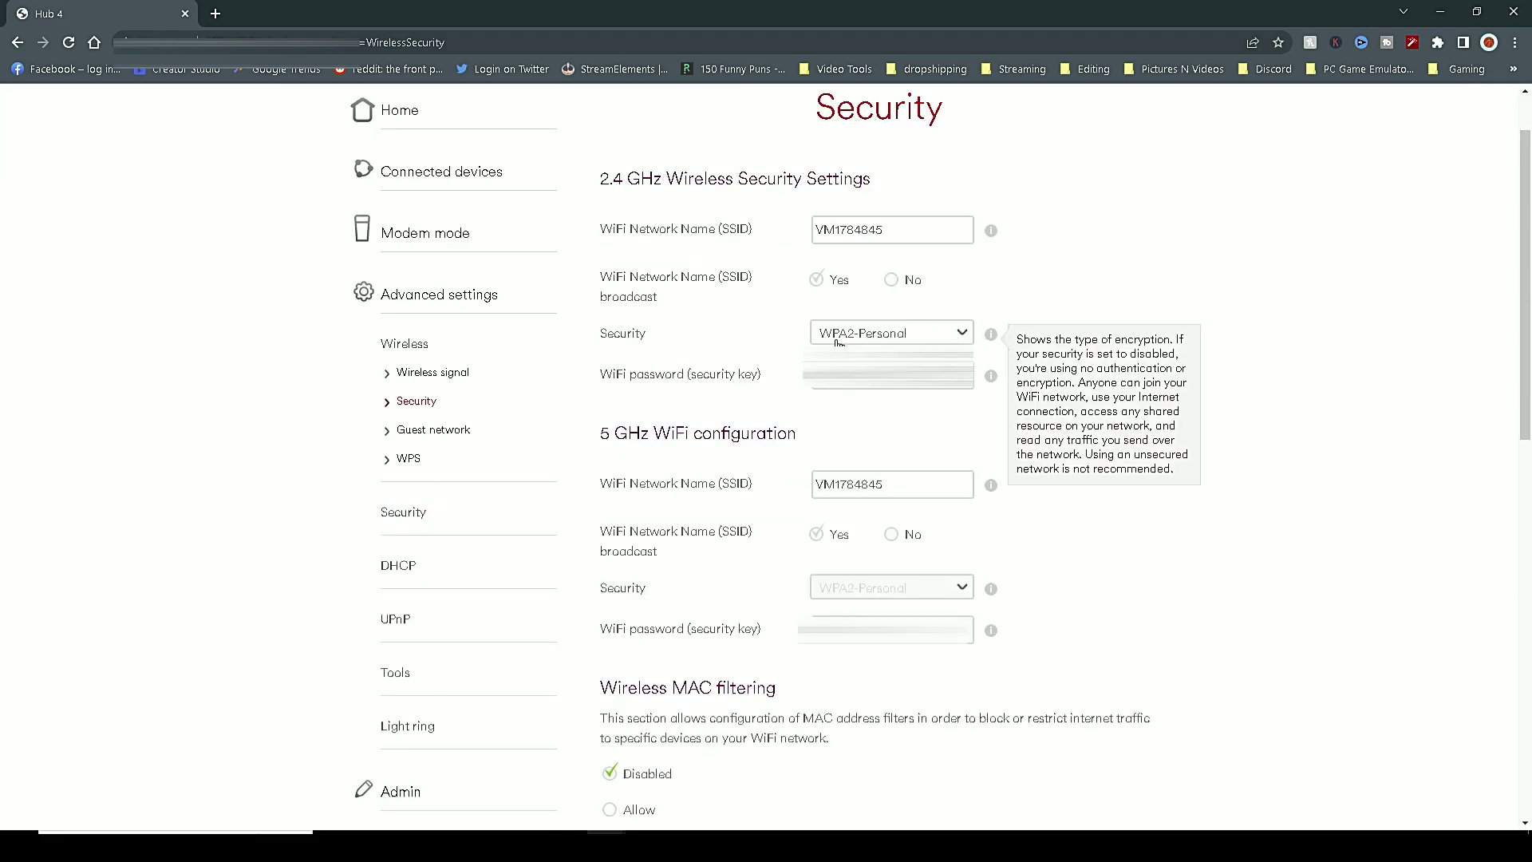
pyautogui.click(957, 336)
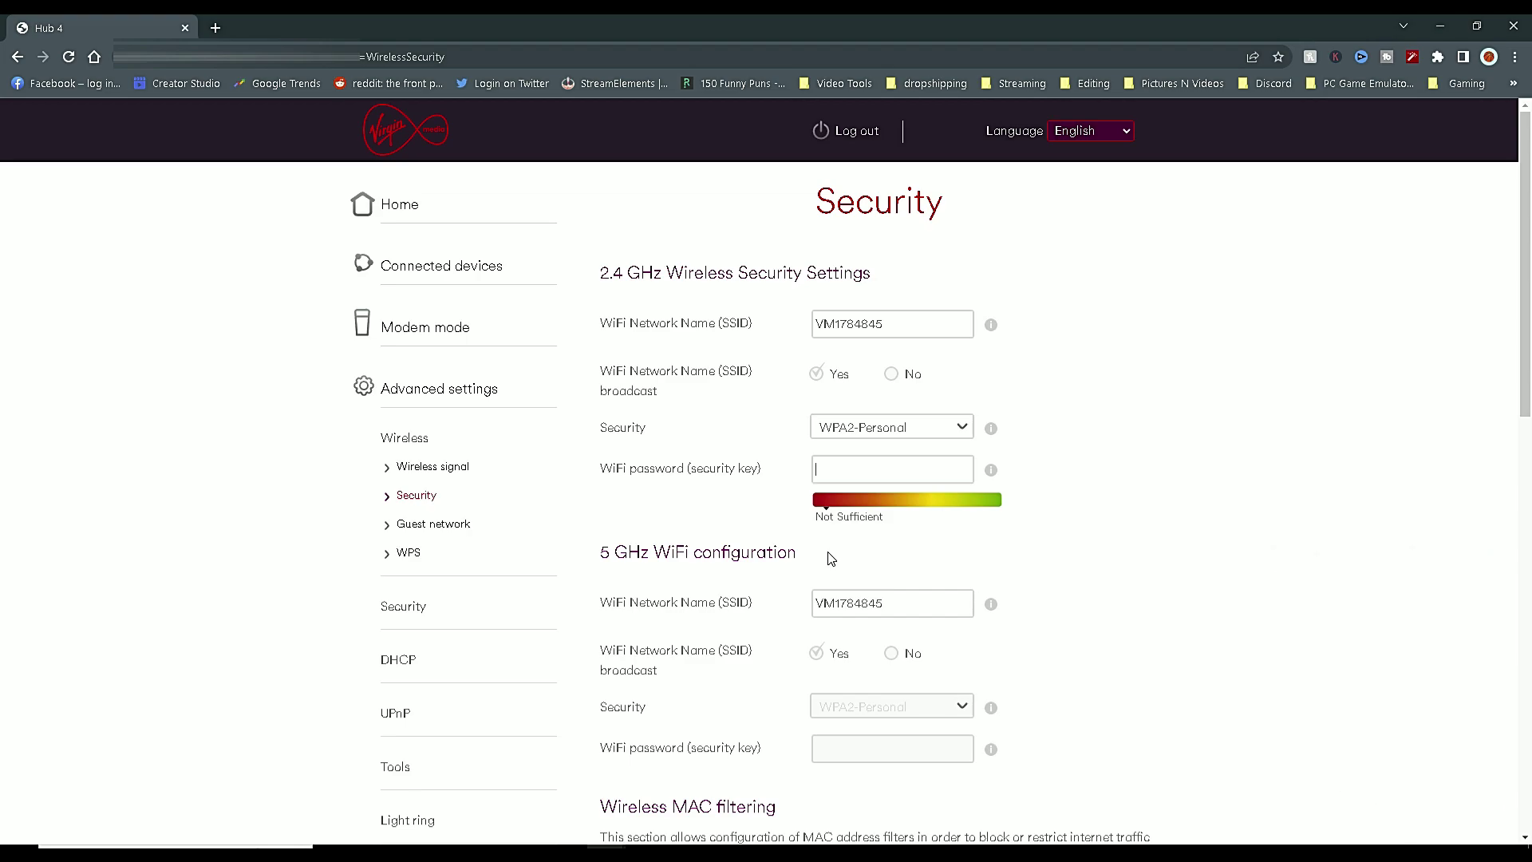
# Paste a new WiFi password and apply the wireless security changes
pyautogui.hotkey('ctrl', 'v')
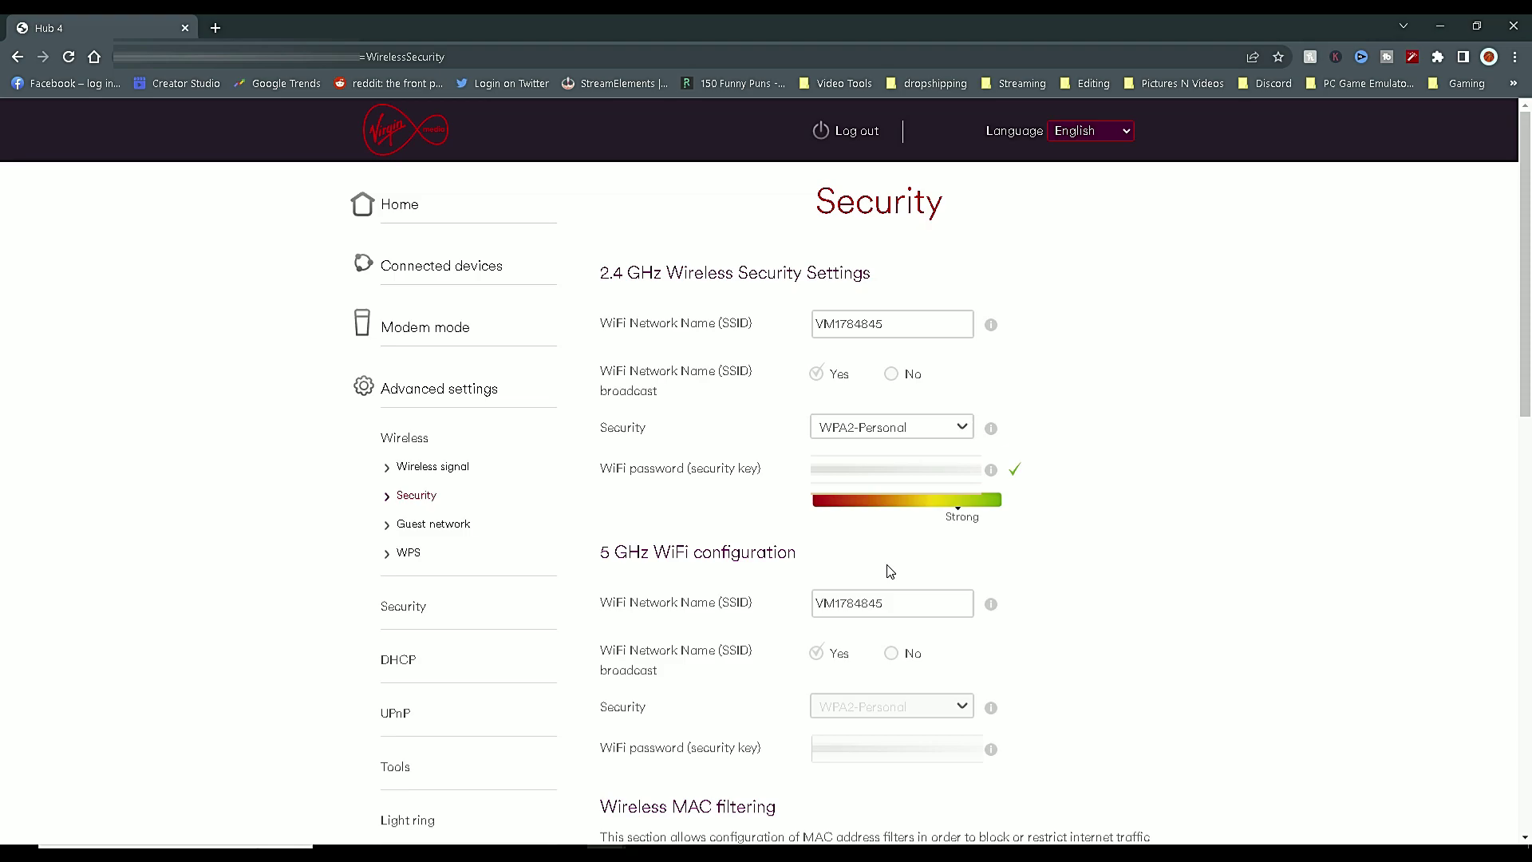
pyautogui.scroll(-15, 1046, 808)
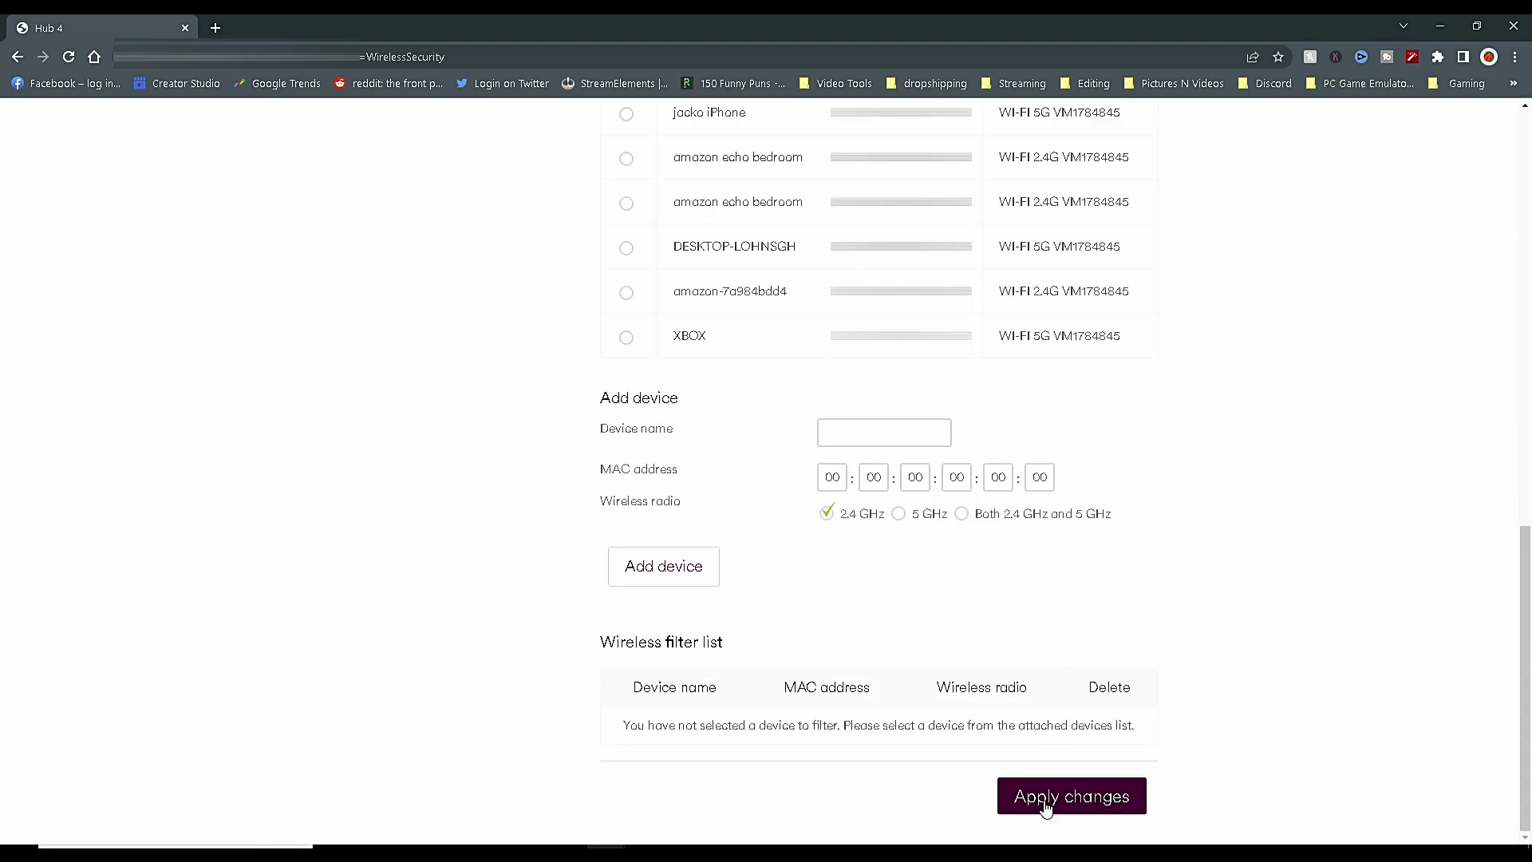
pyautogui.click(986, 814)
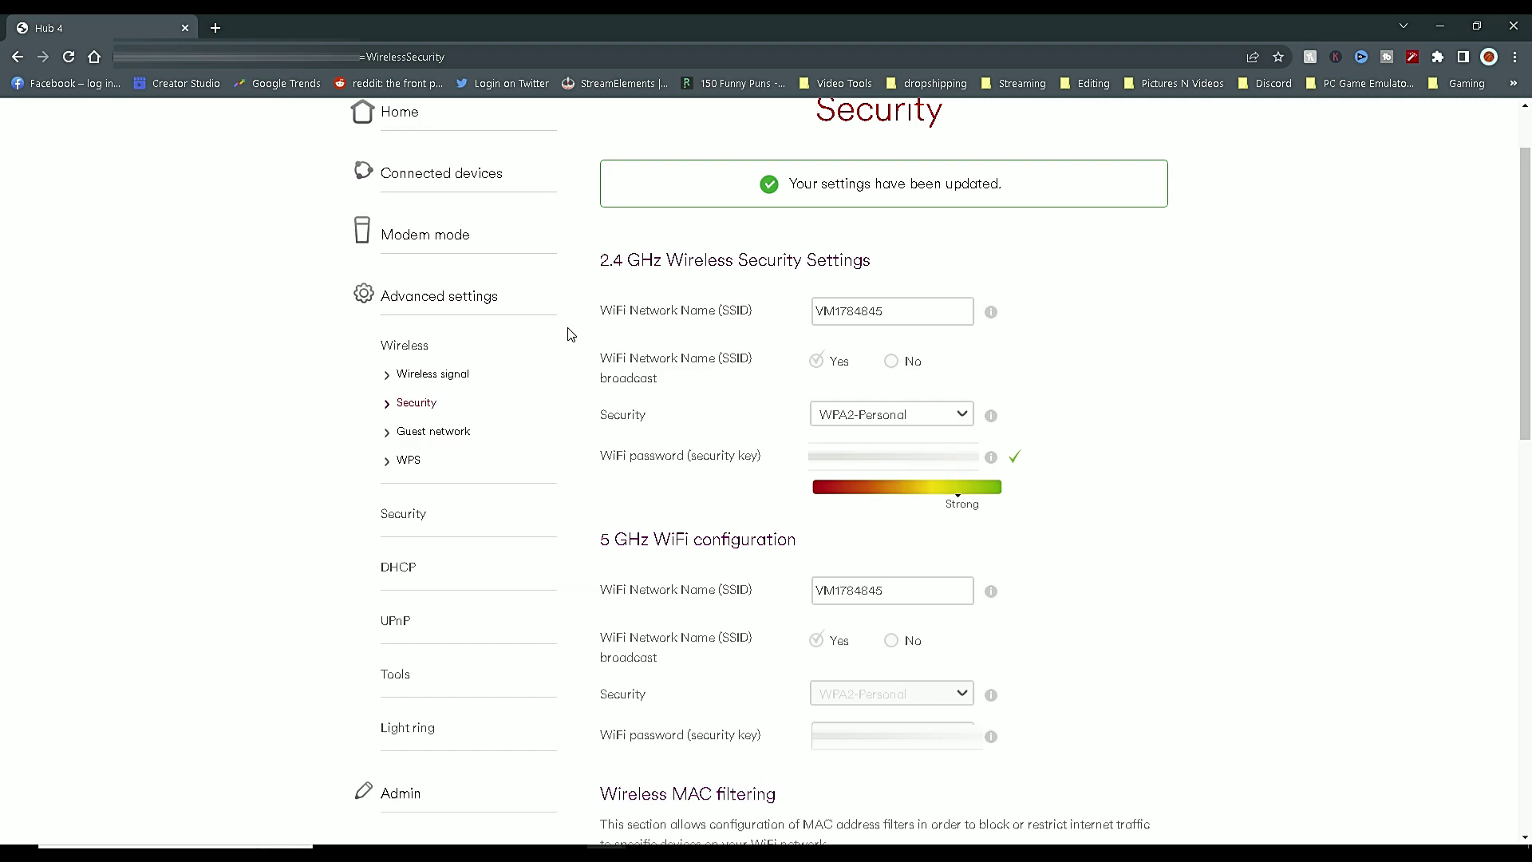
# On the WPS page, toggle the push button on then back to Disabled, and apply
pyautogui.click(408, 465)
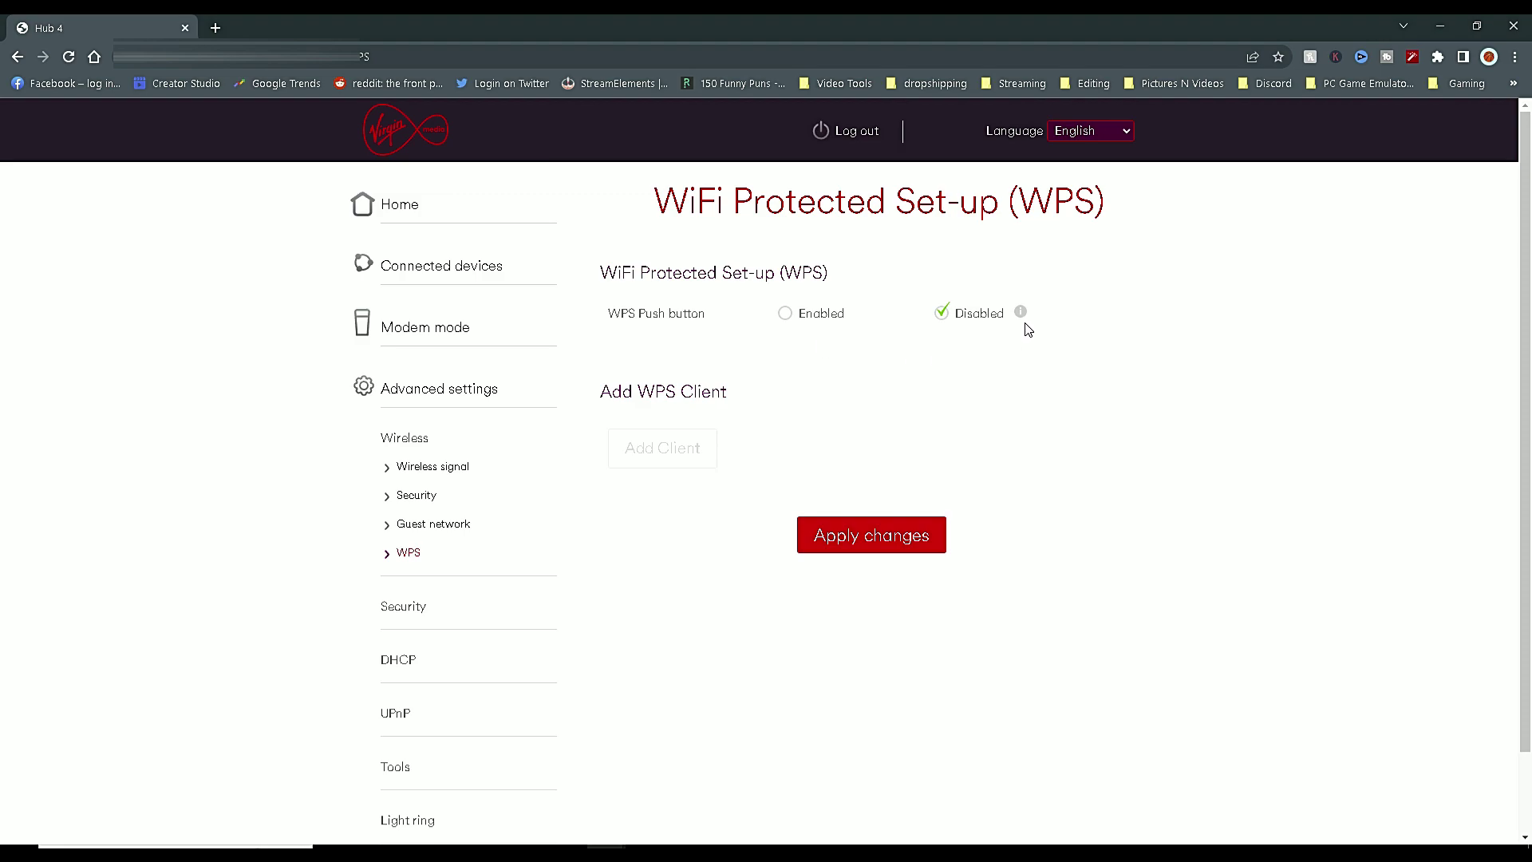
pyautogui.moveTo(1025, 317)
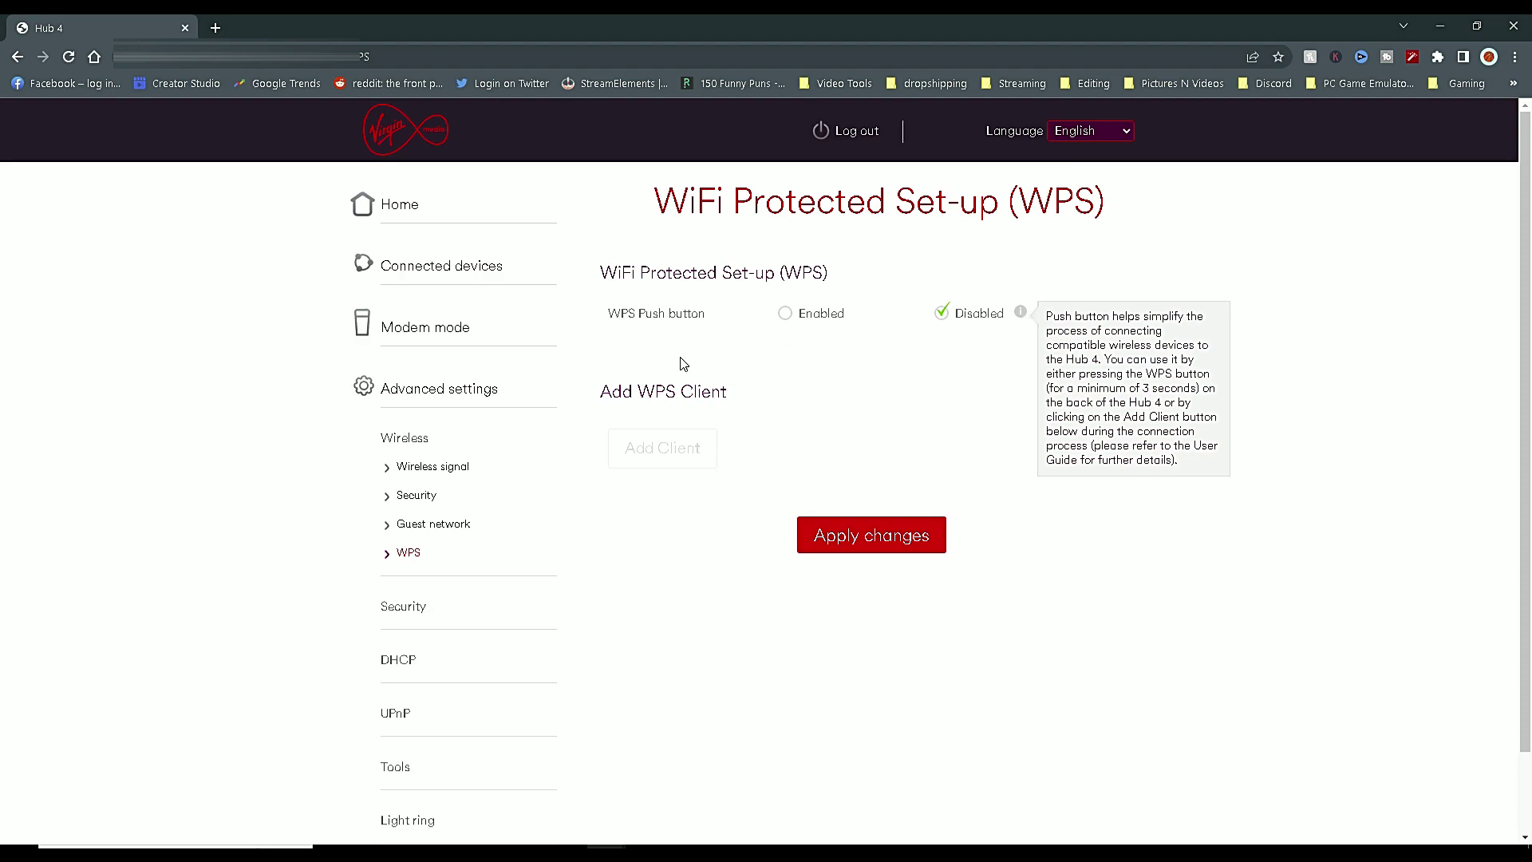
pyautogui.click(785, 316)
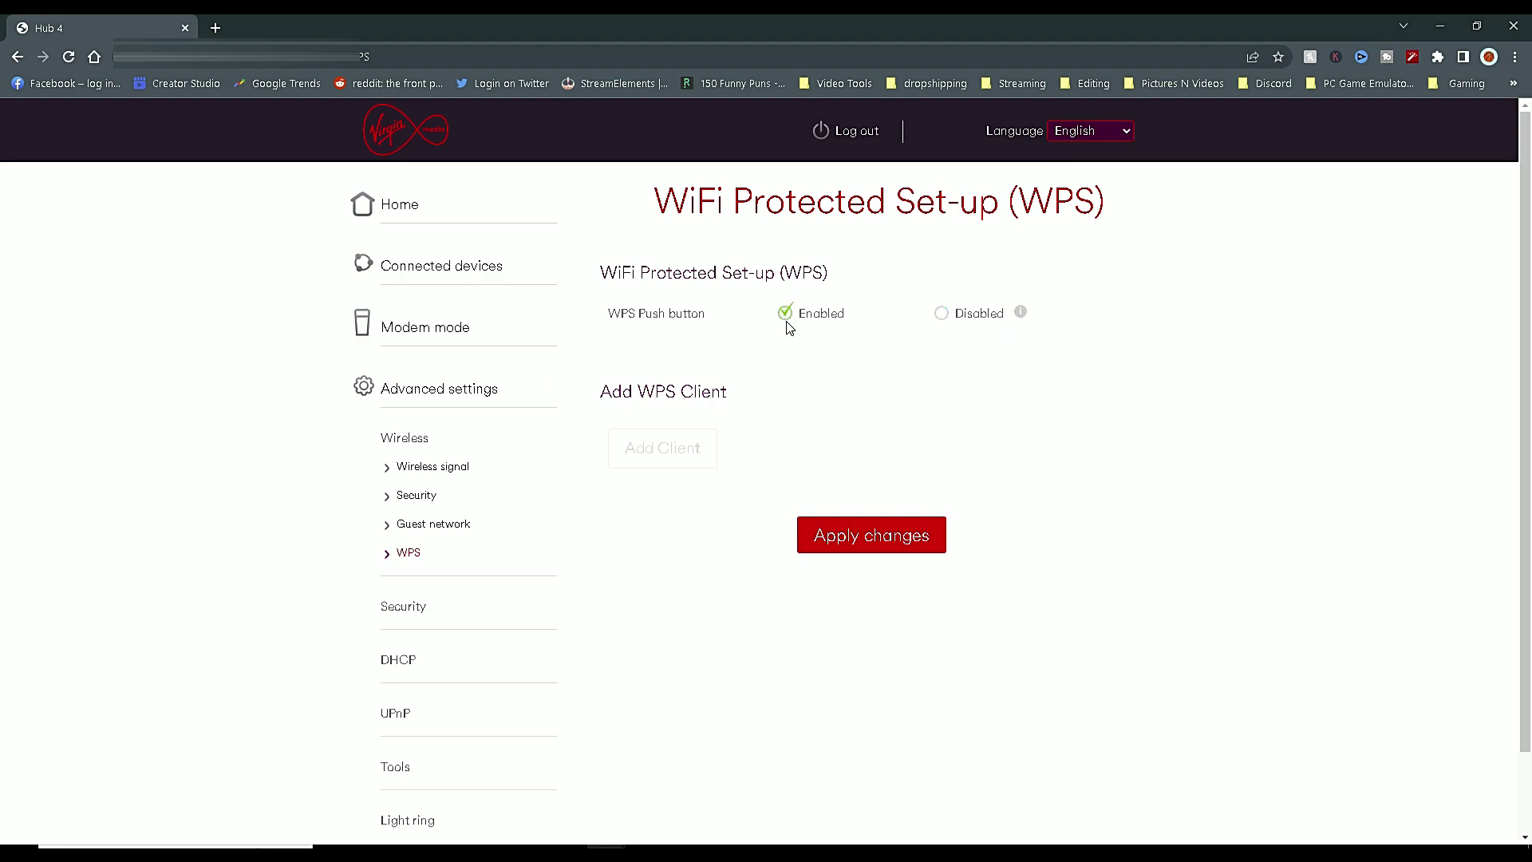
pyautogui.click(942, 314)
pyautogui.click(882, 540)
pyautogui.scroll(-1, 400, 739)
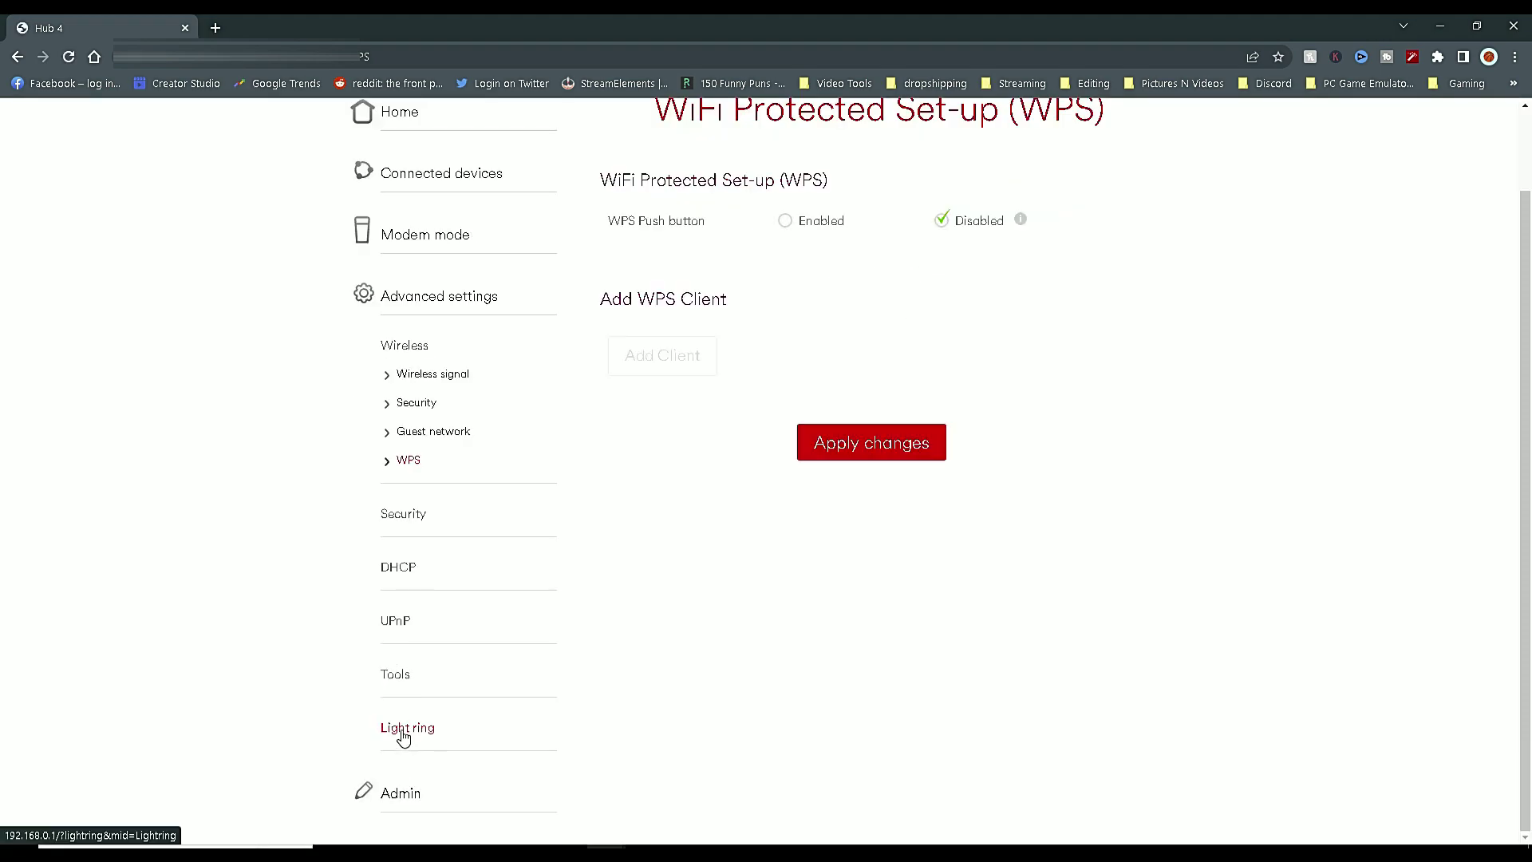
# Open Light ring, switch brightness to Manual and drag the slider down to 0%
pyautogui.click(420, 731)
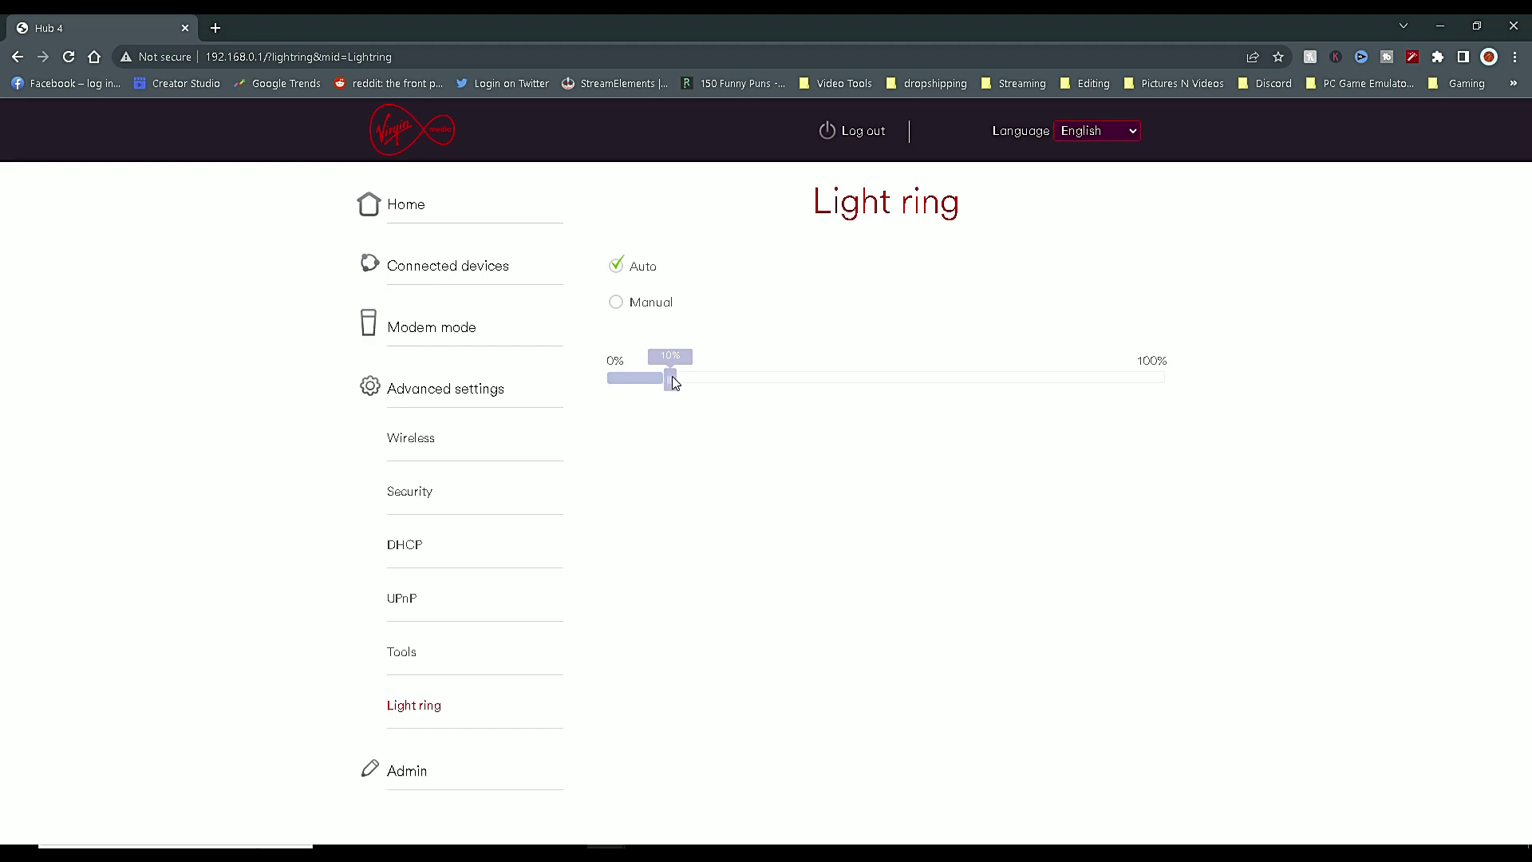
pyautogui.click(616, 309)
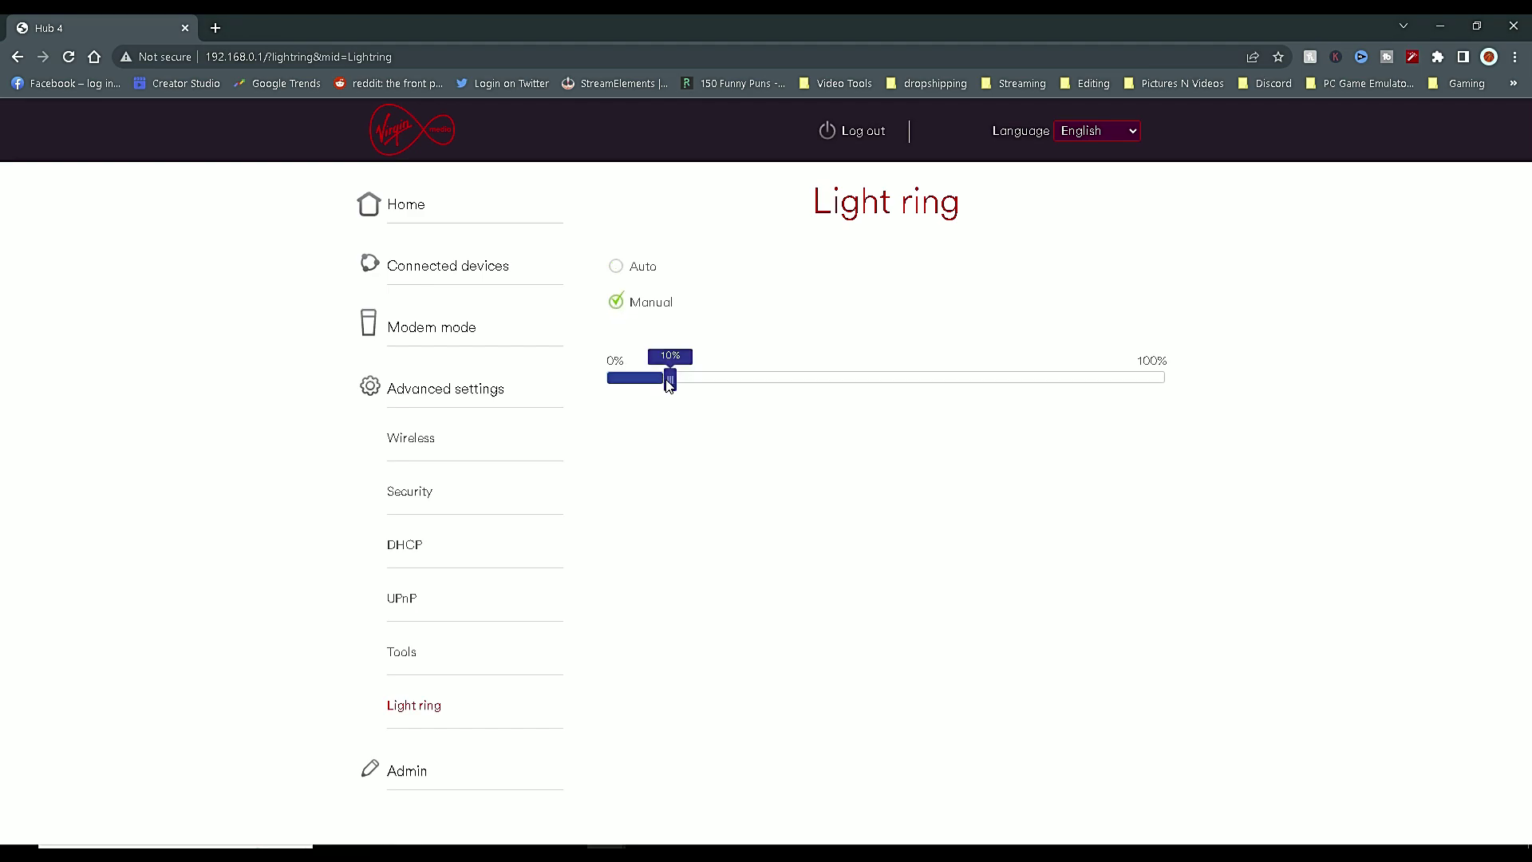
pyautogui.moveTo(671, 384); pyautogui.dragTo(615, 384)
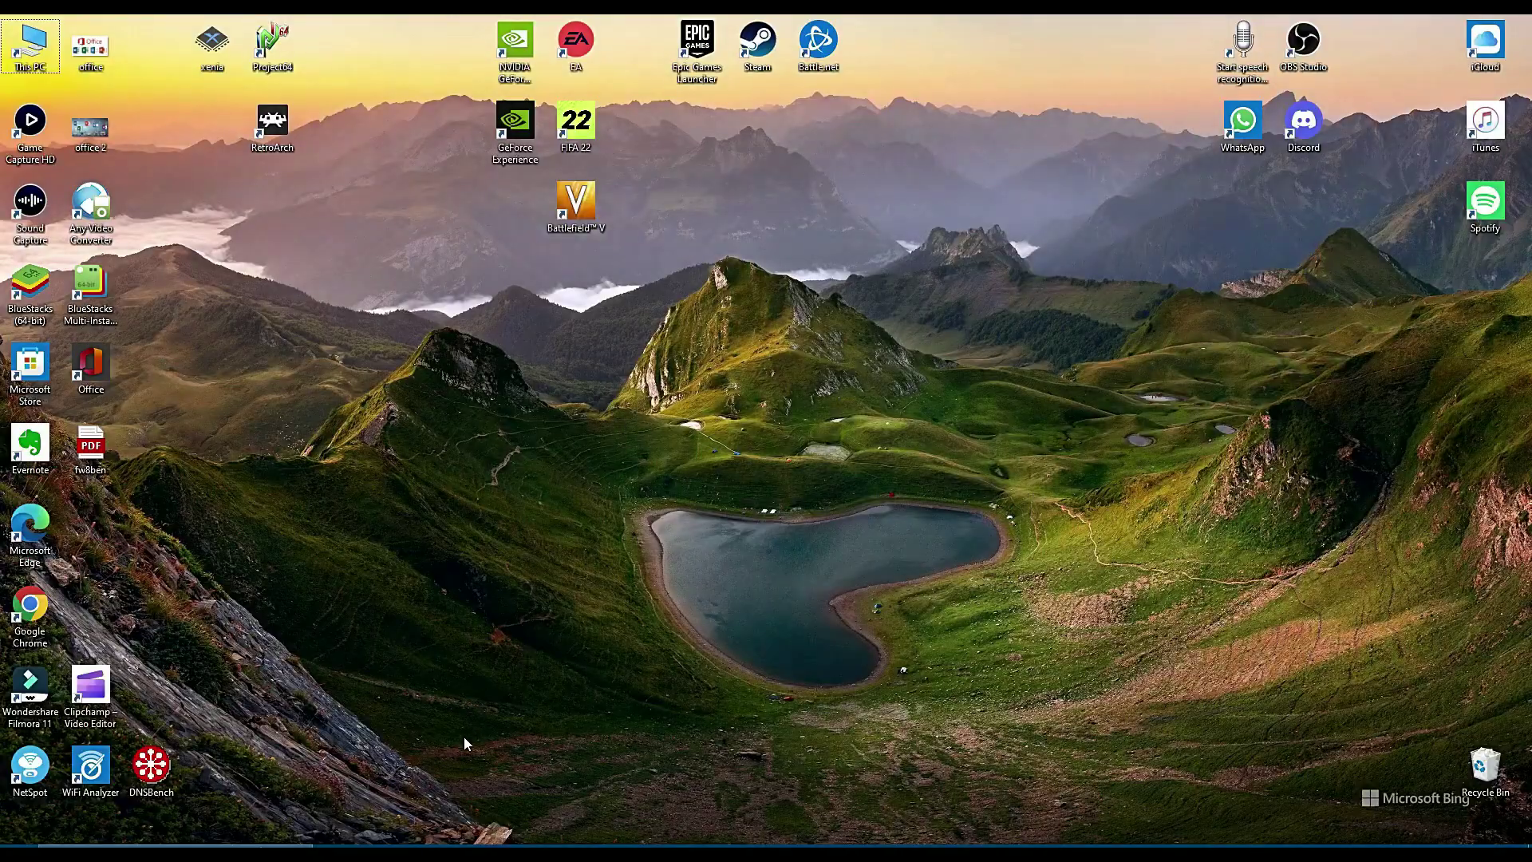
# Search Bing for 'my virgin media' and open the 'Login to My Virgin Media' result
pyautogui.click(503, 191)
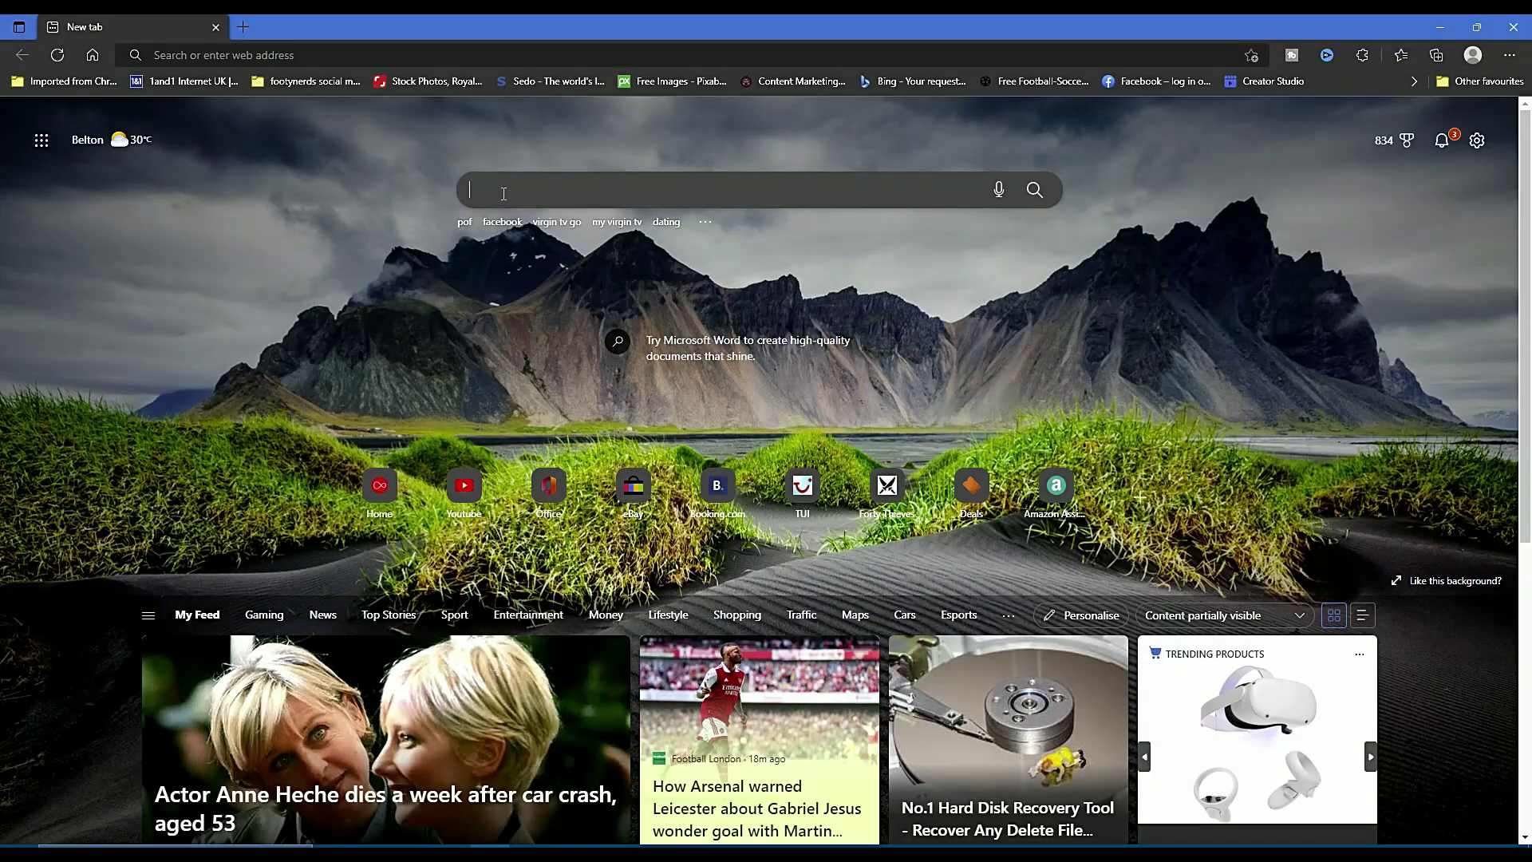
pyautogui.write('my vi')
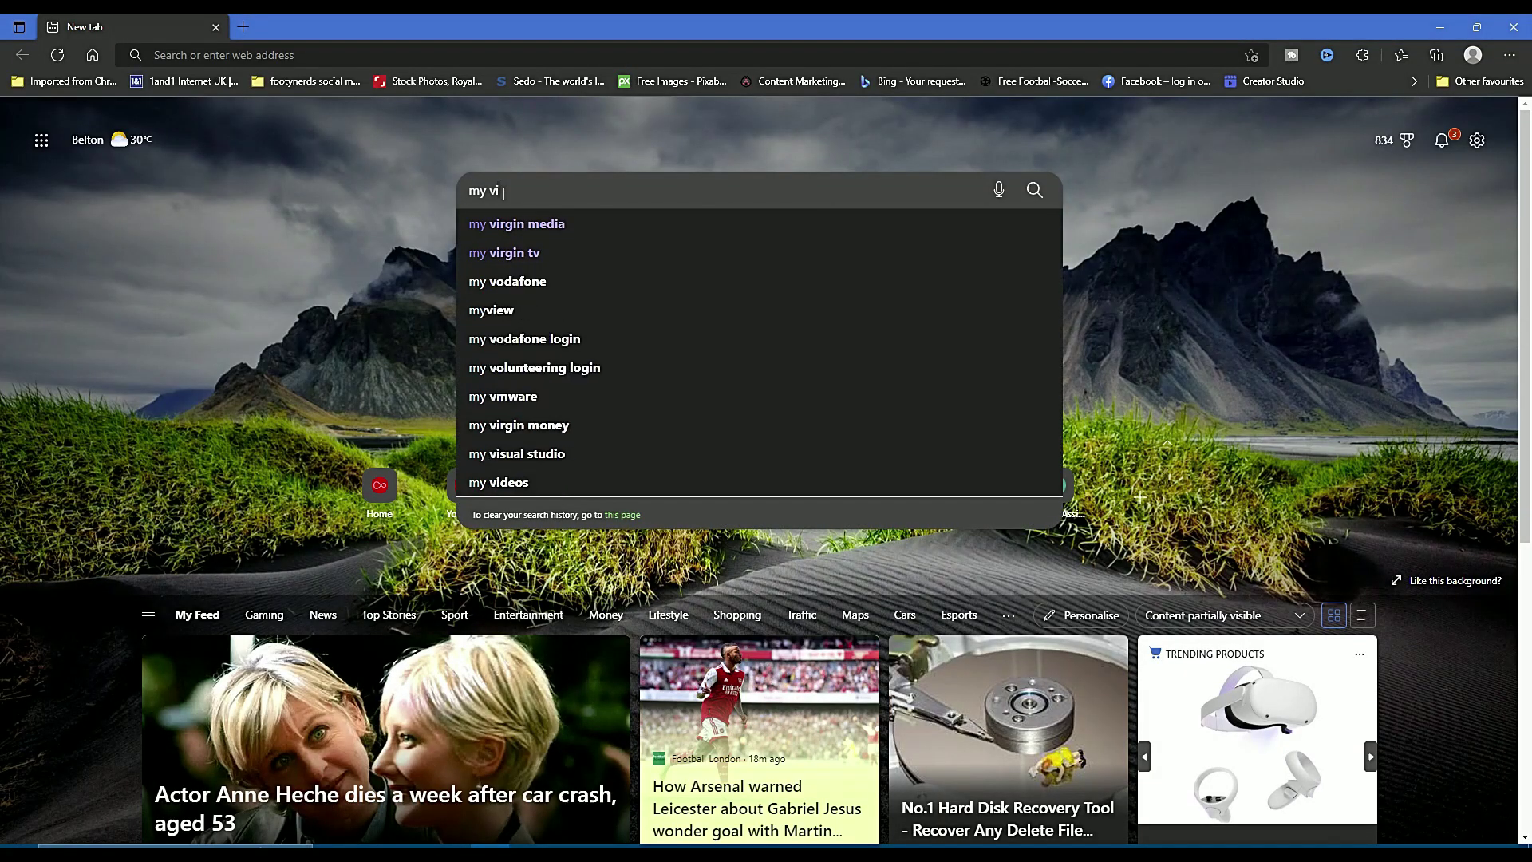
pyautogui.write('rgin med')
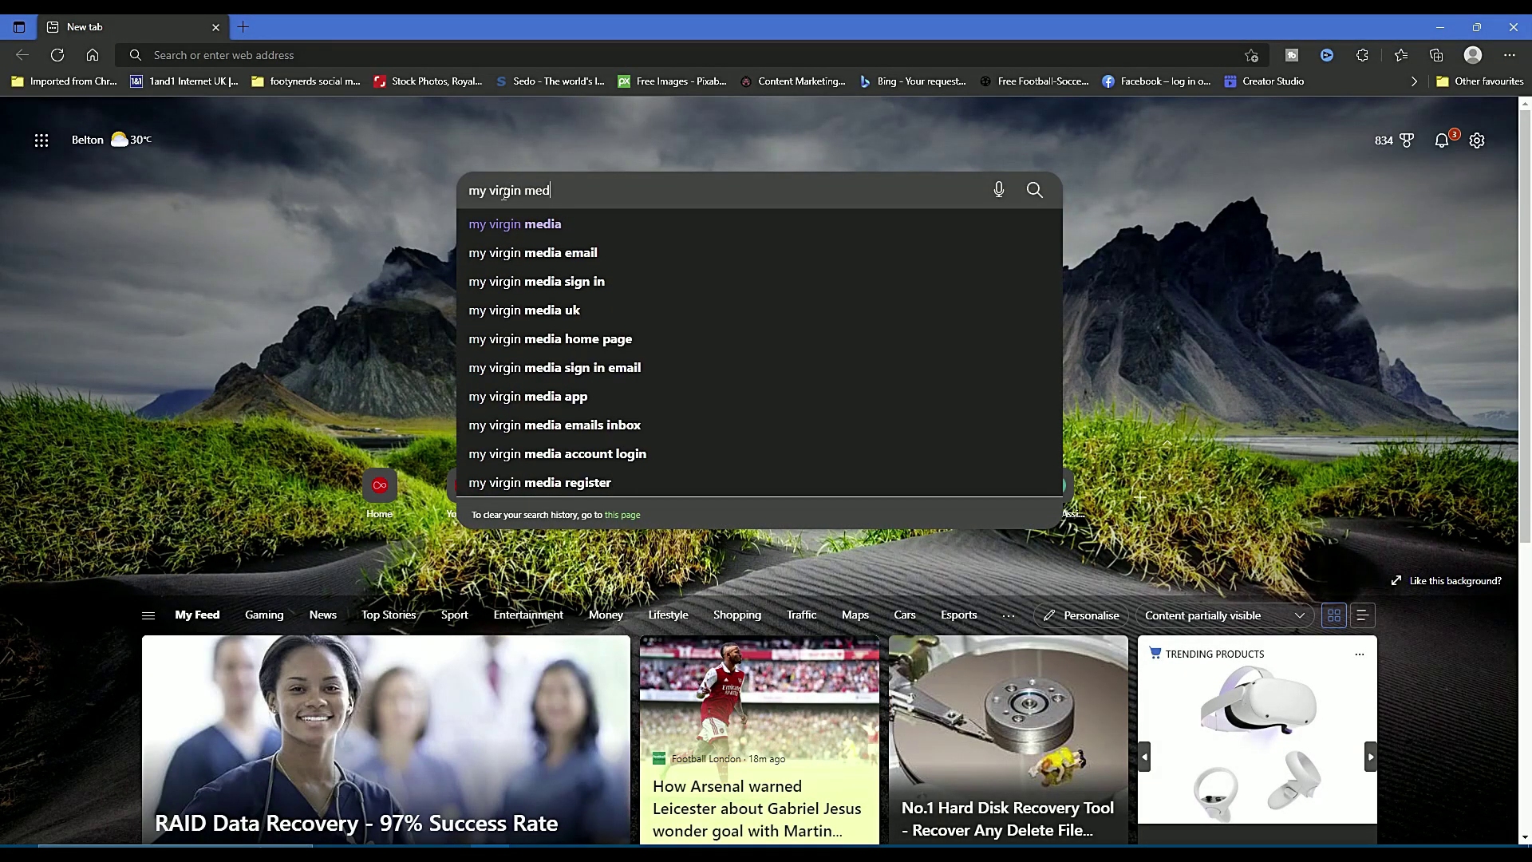
pyautogui.write('ia')
pyautogui.press('Return')
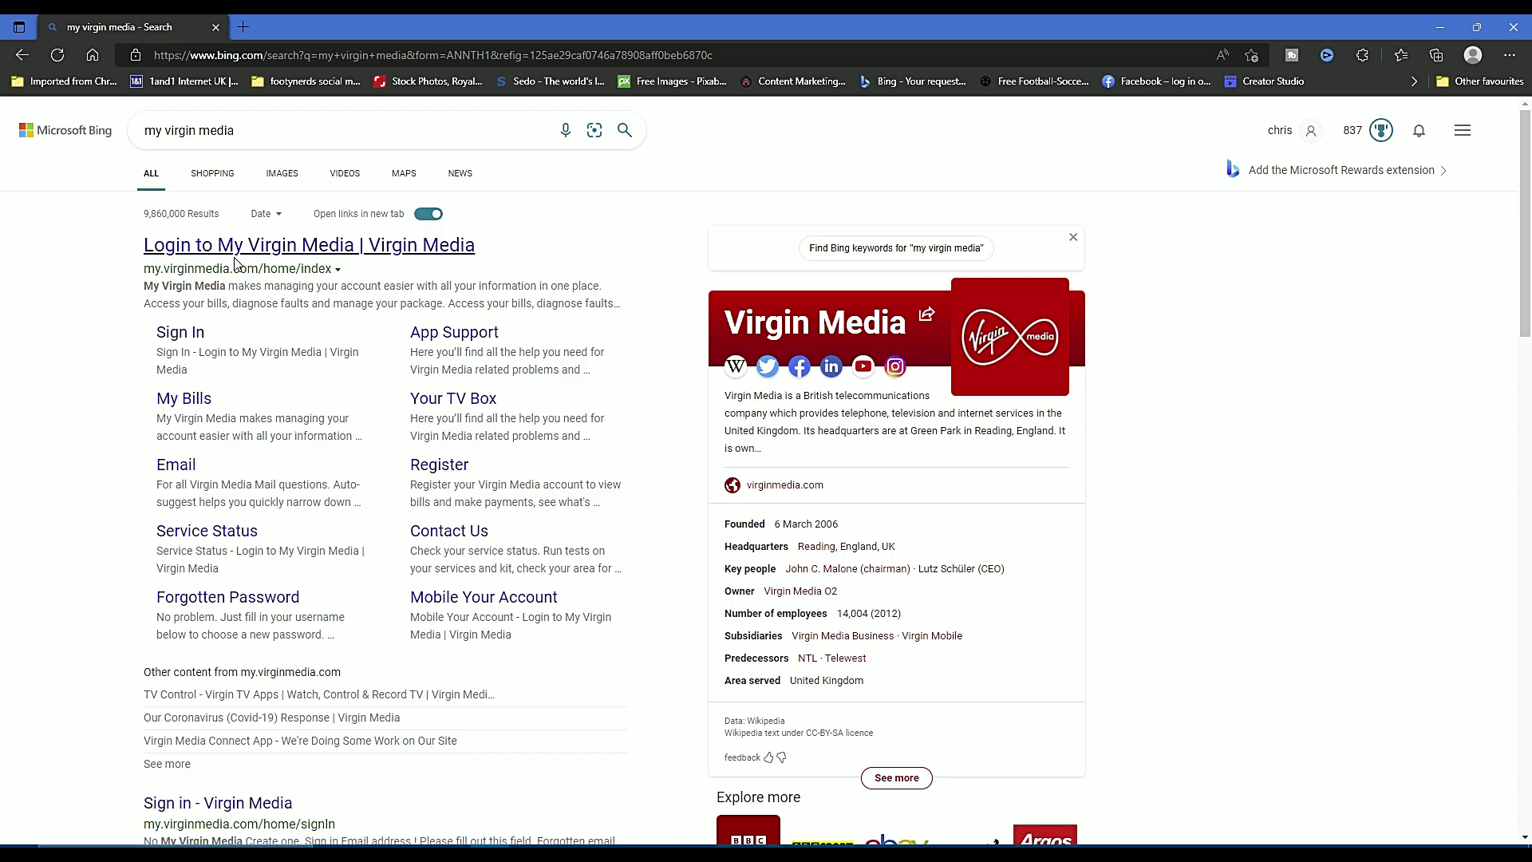
pyautogui.click(264, 245)
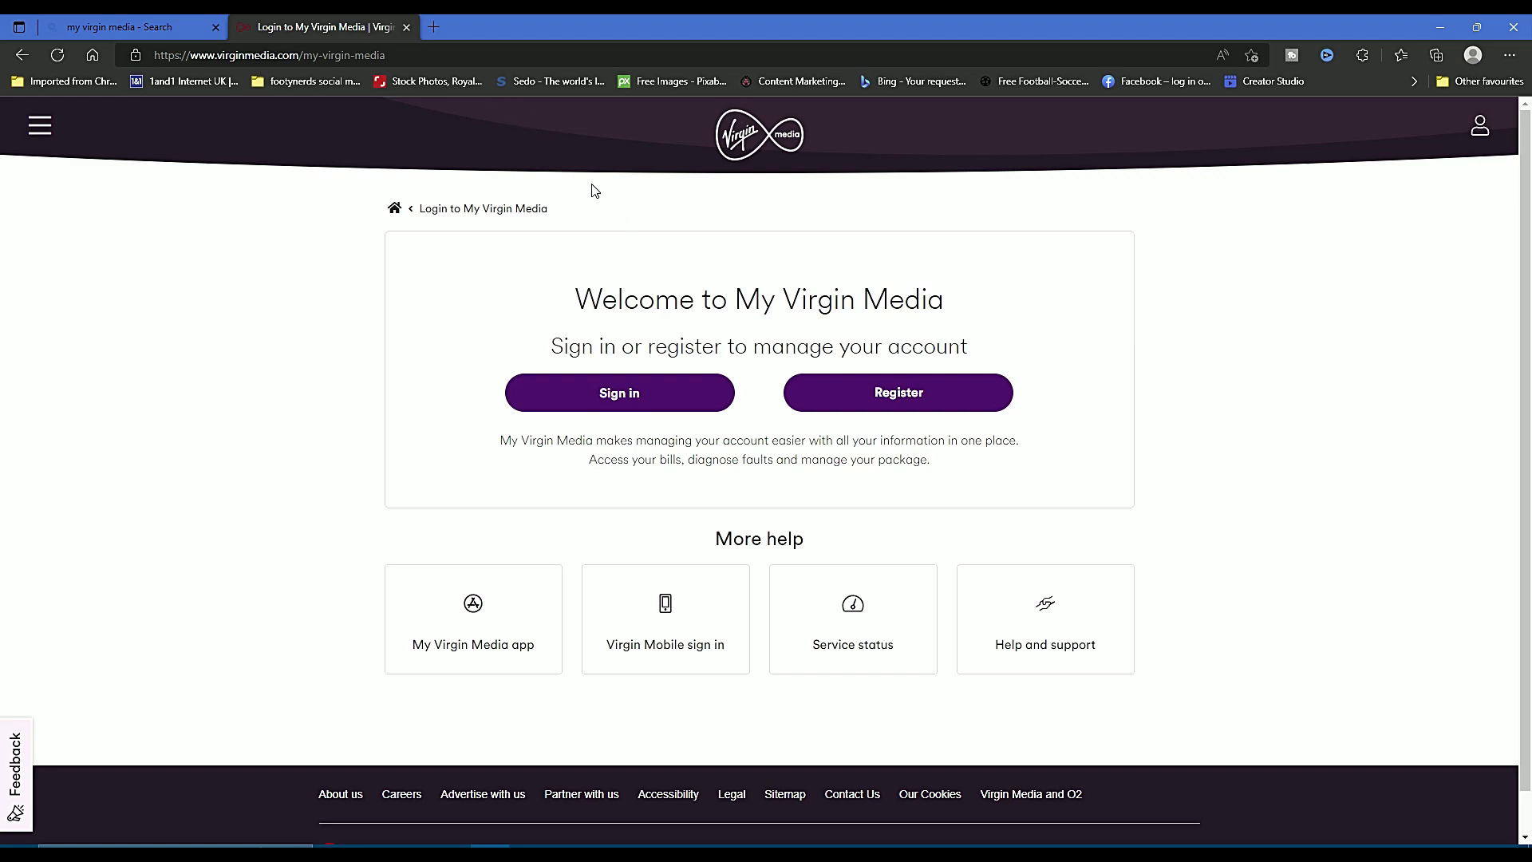
# Start signing in to My Virgin Media using the password option and submit the details
pyautogui.click(686, 396)
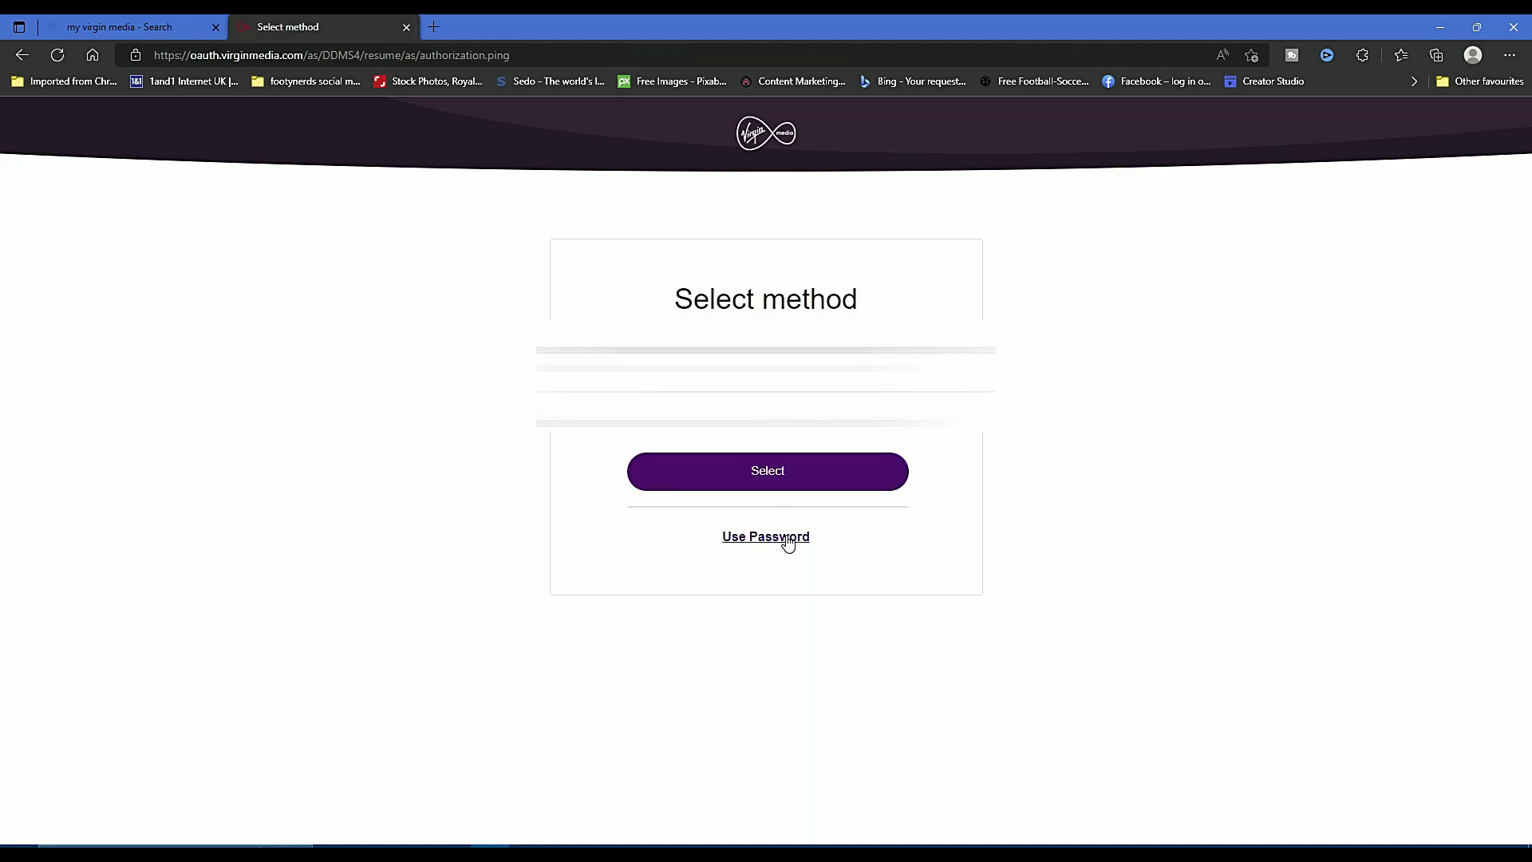
pyautogui.click(766, 539)
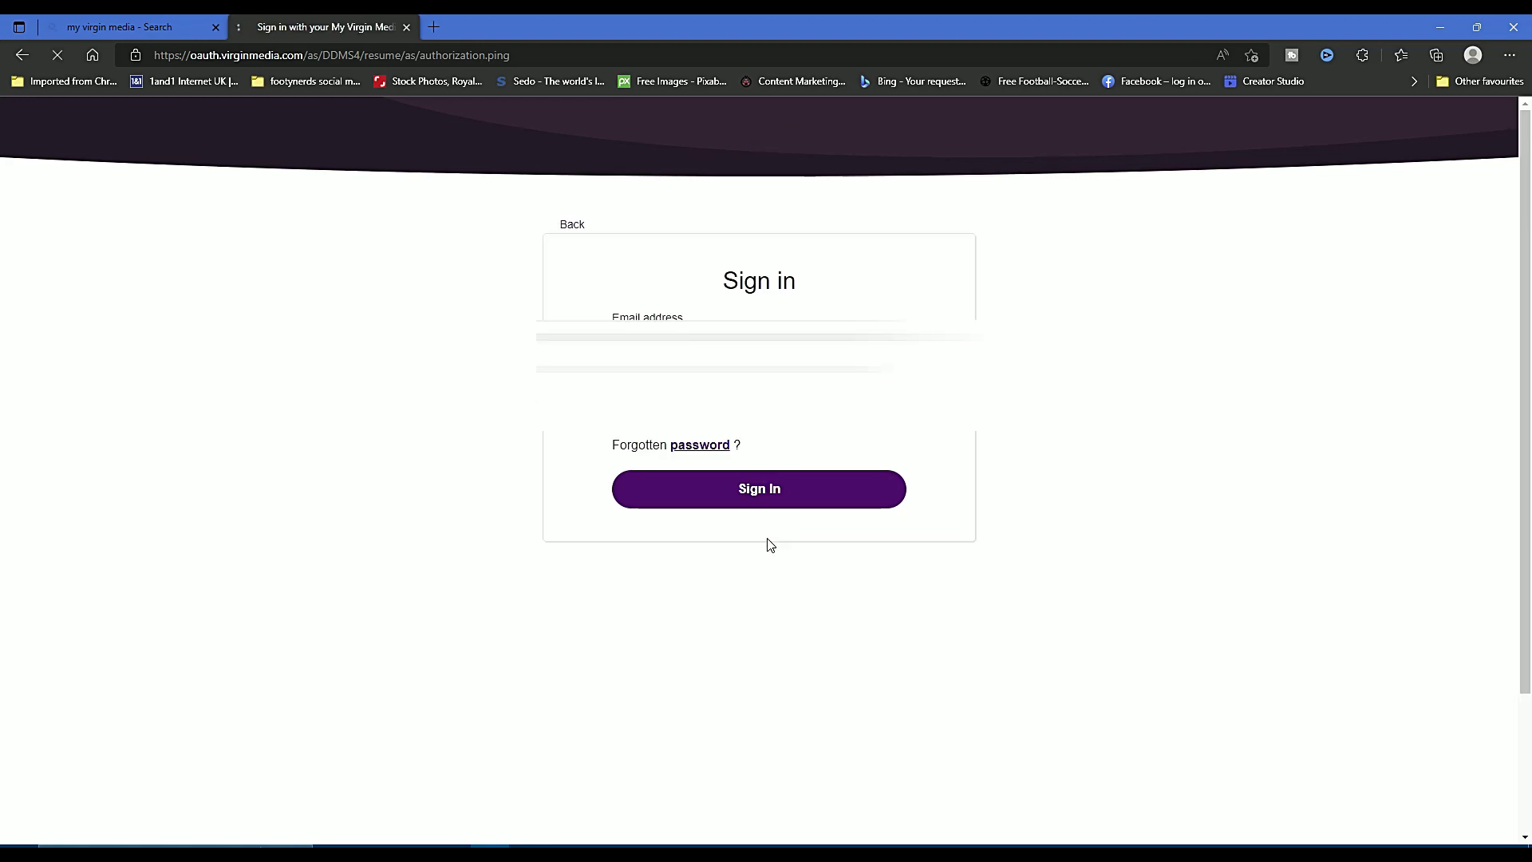
pyautogui.click(753, 495)
# Pass the bicycle image check, then continue without pairing an authenticator
pyautogui.click(852, 606)
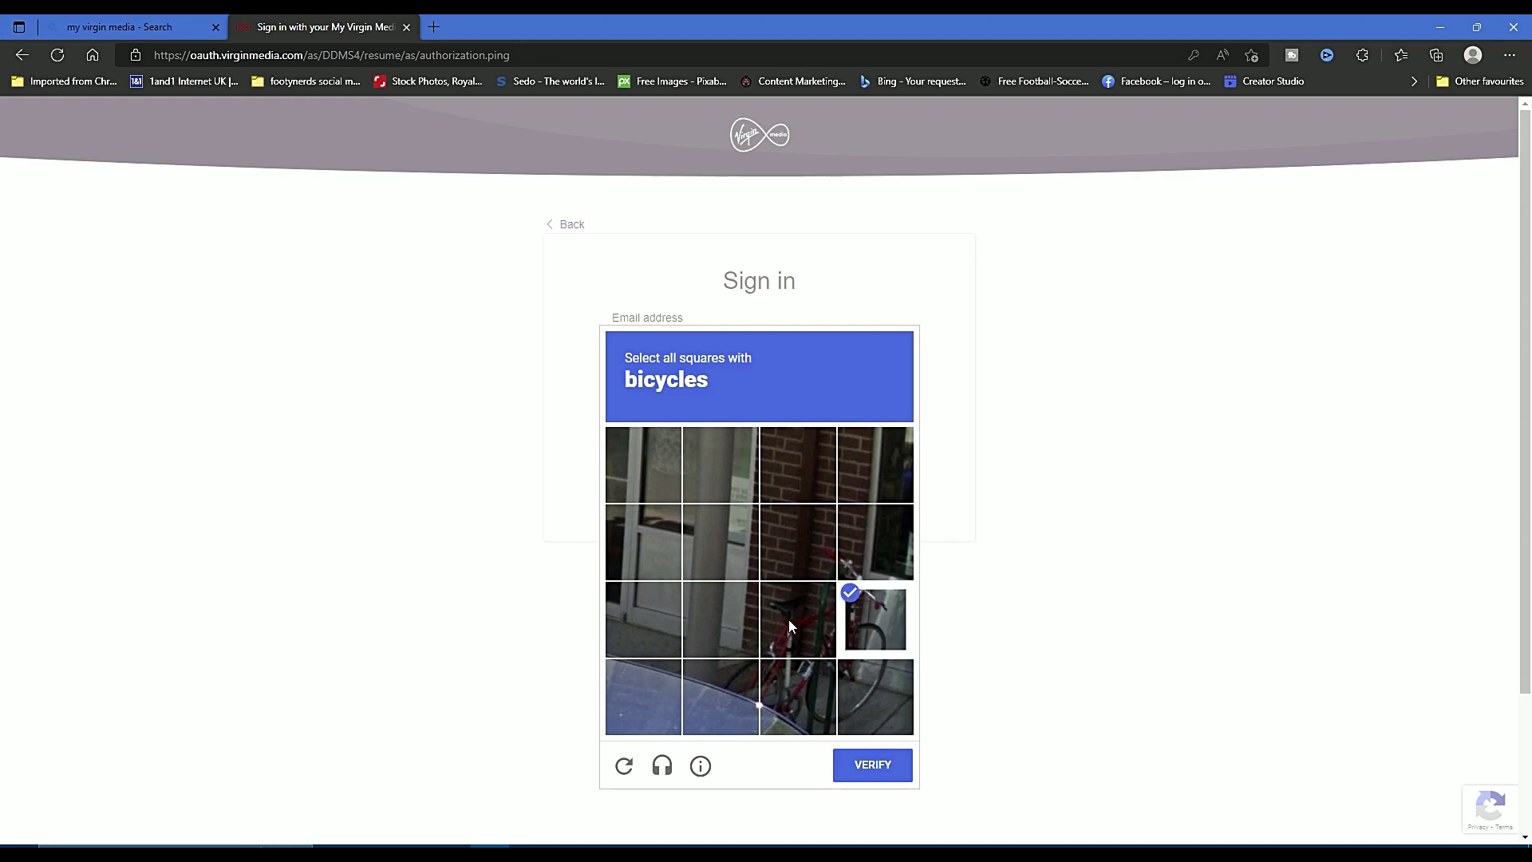
pyautogui.click(788, 619)
pyautogui.click(874, 697)
pyautogui.click(798, 697)
pyautogui.click(872, 765)
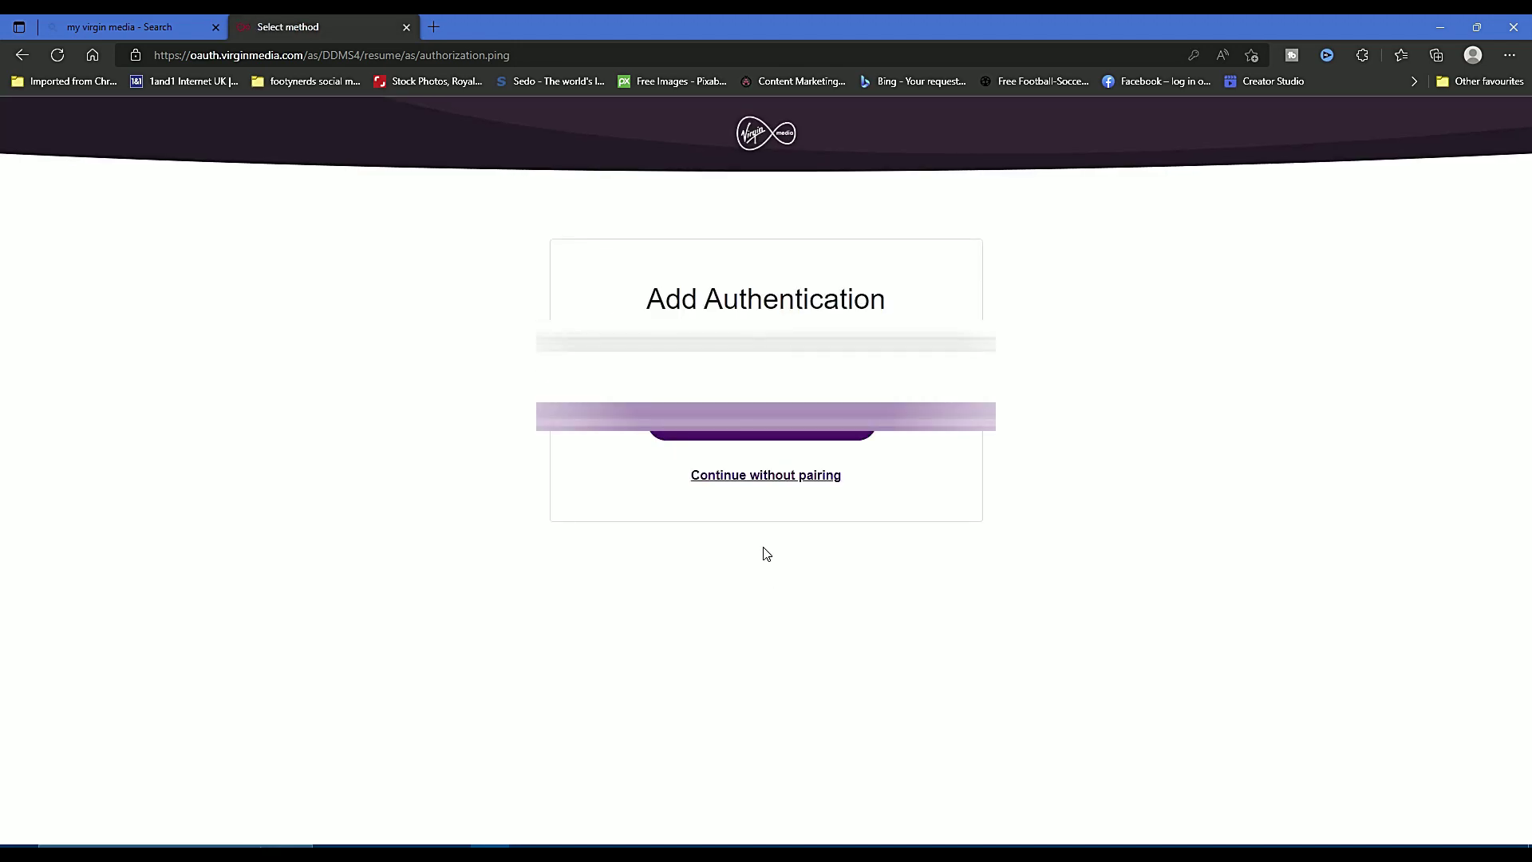
pyautogui.click(778, 477)
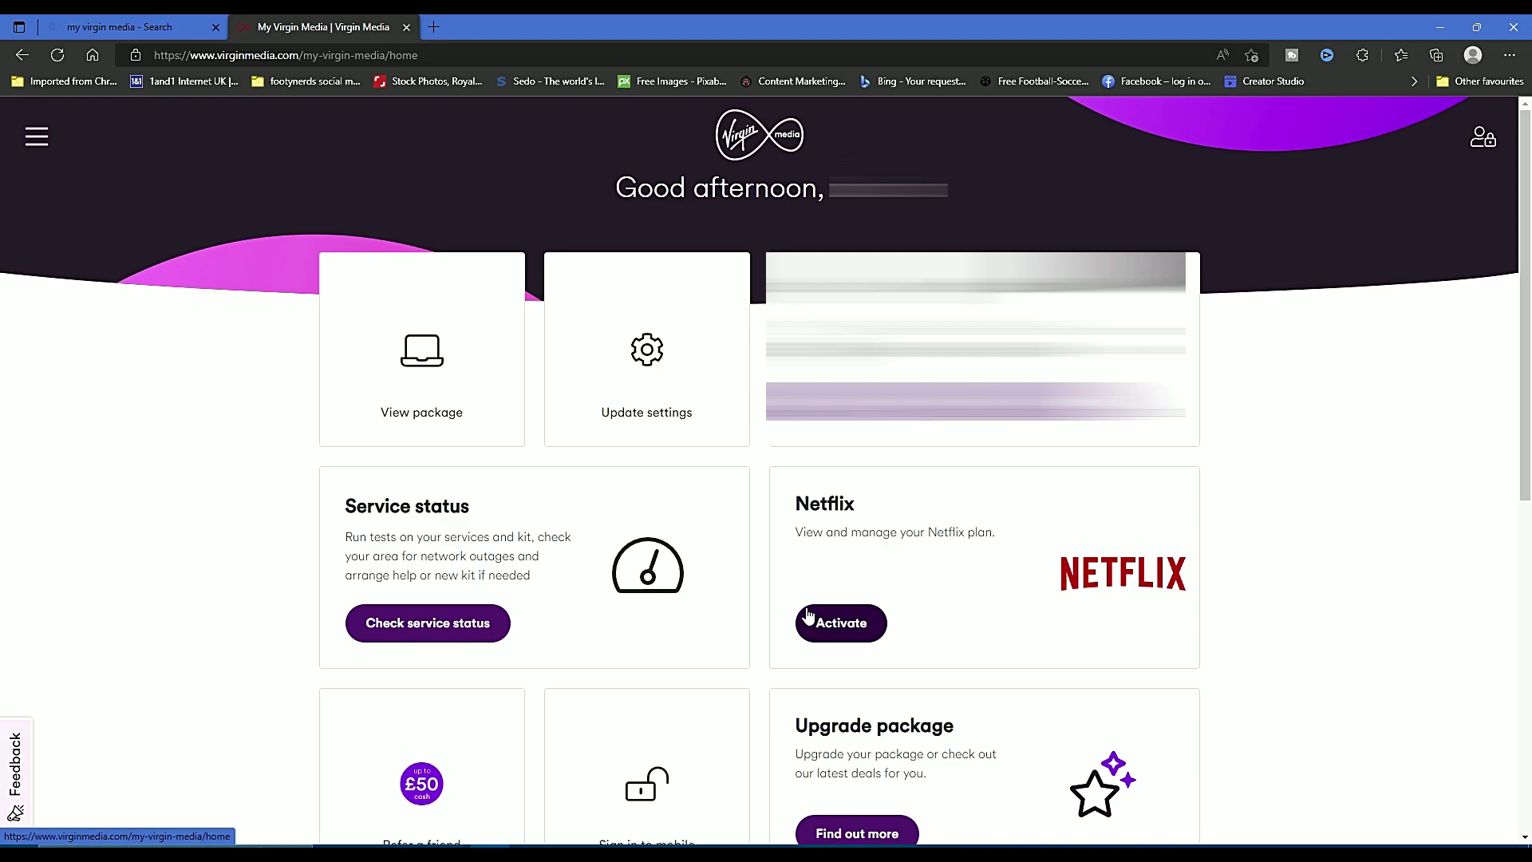
# Open the Update settings card on the account home page
pyautogui.click(646, 388)
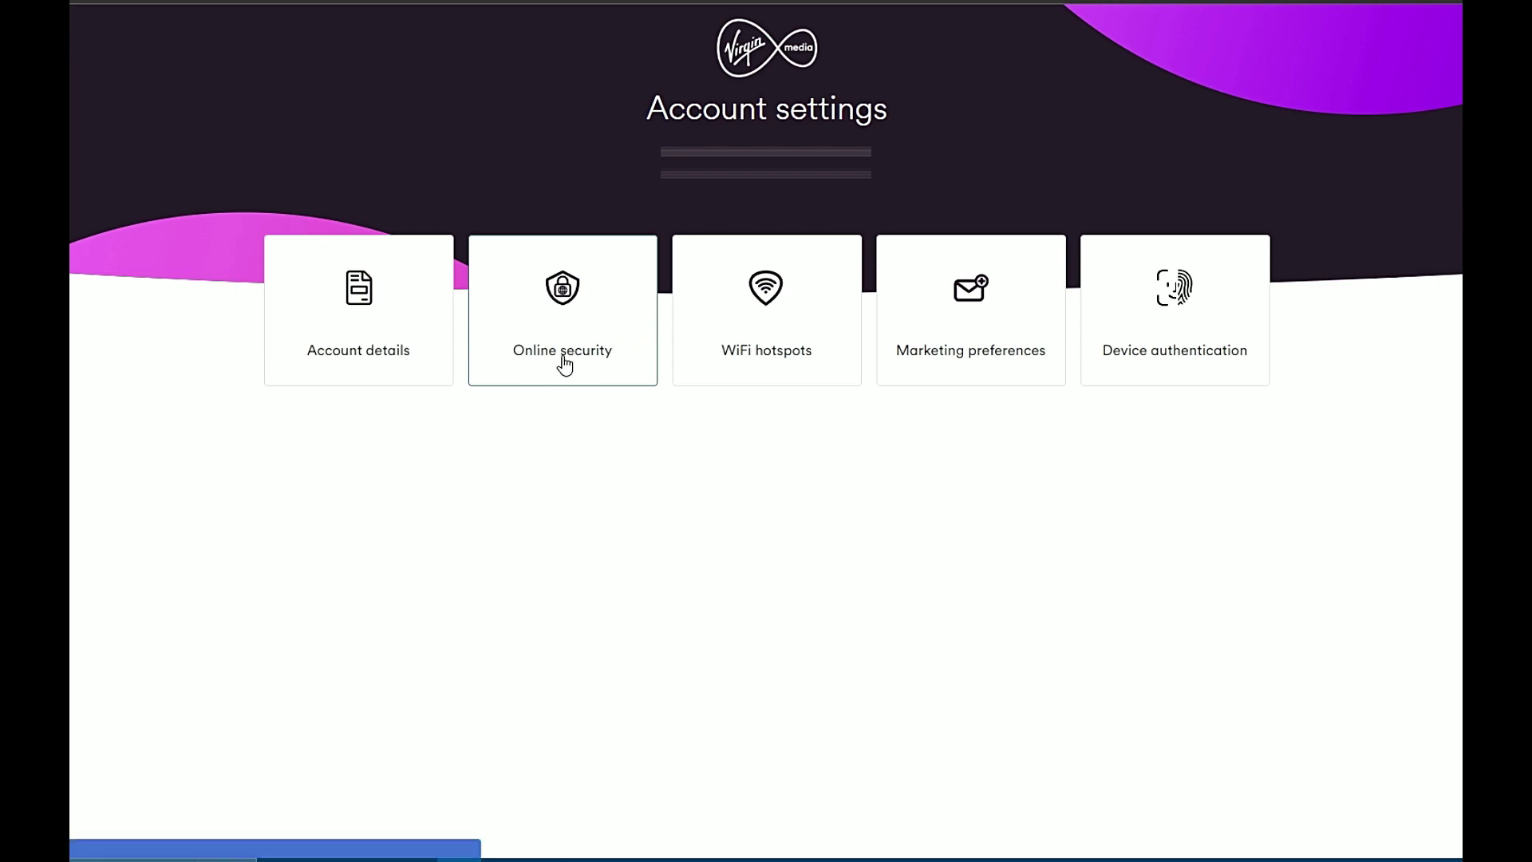
# Open the Online security Web Safe settings and scroll down to the Child Safe options
pyautogui.click(564, 364)
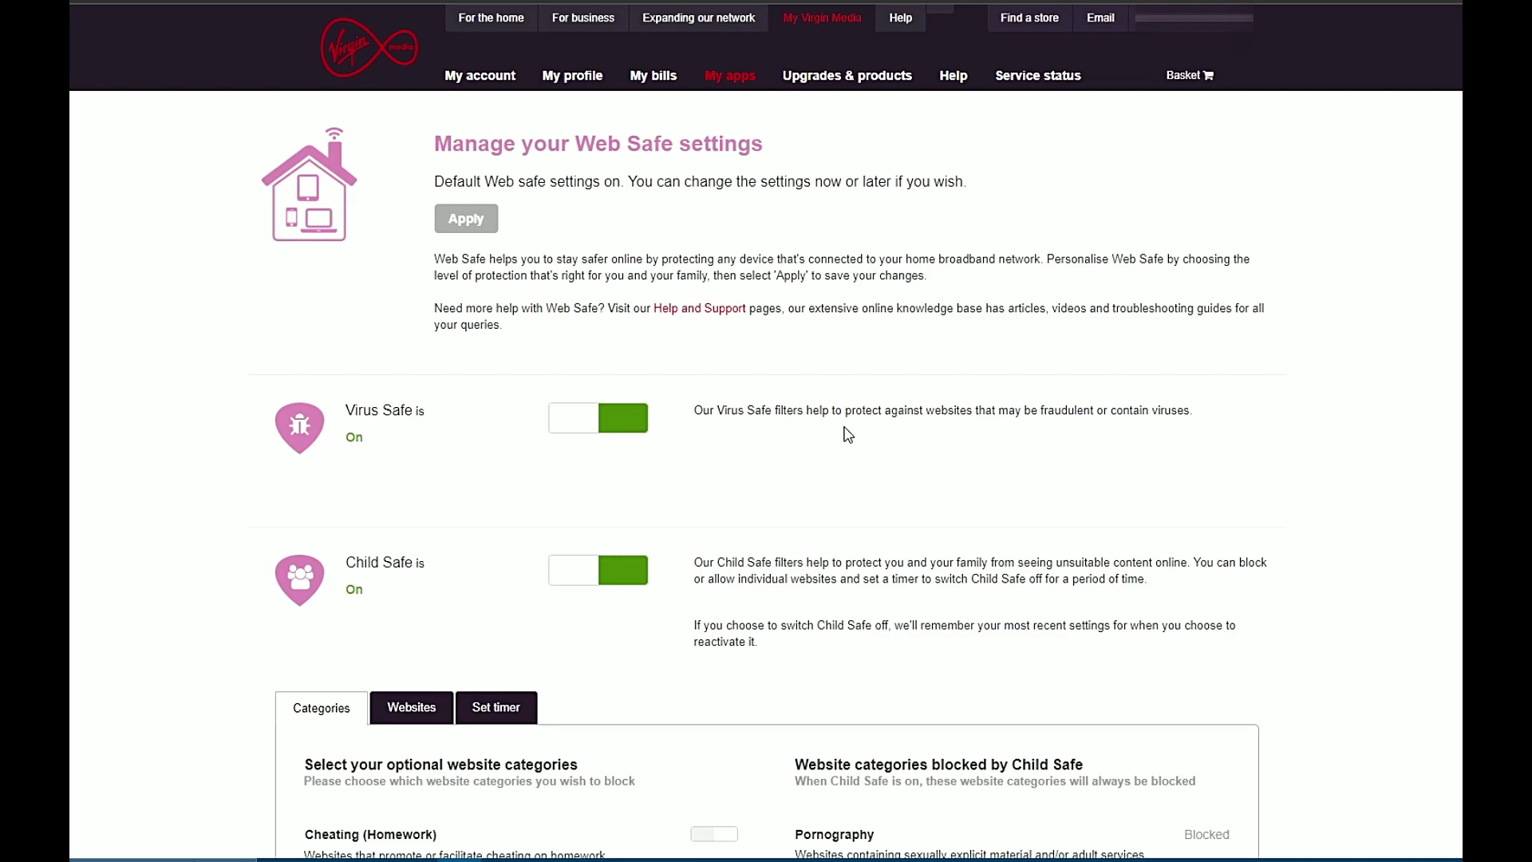
pyautogui.scroll(-3, 714, 484)
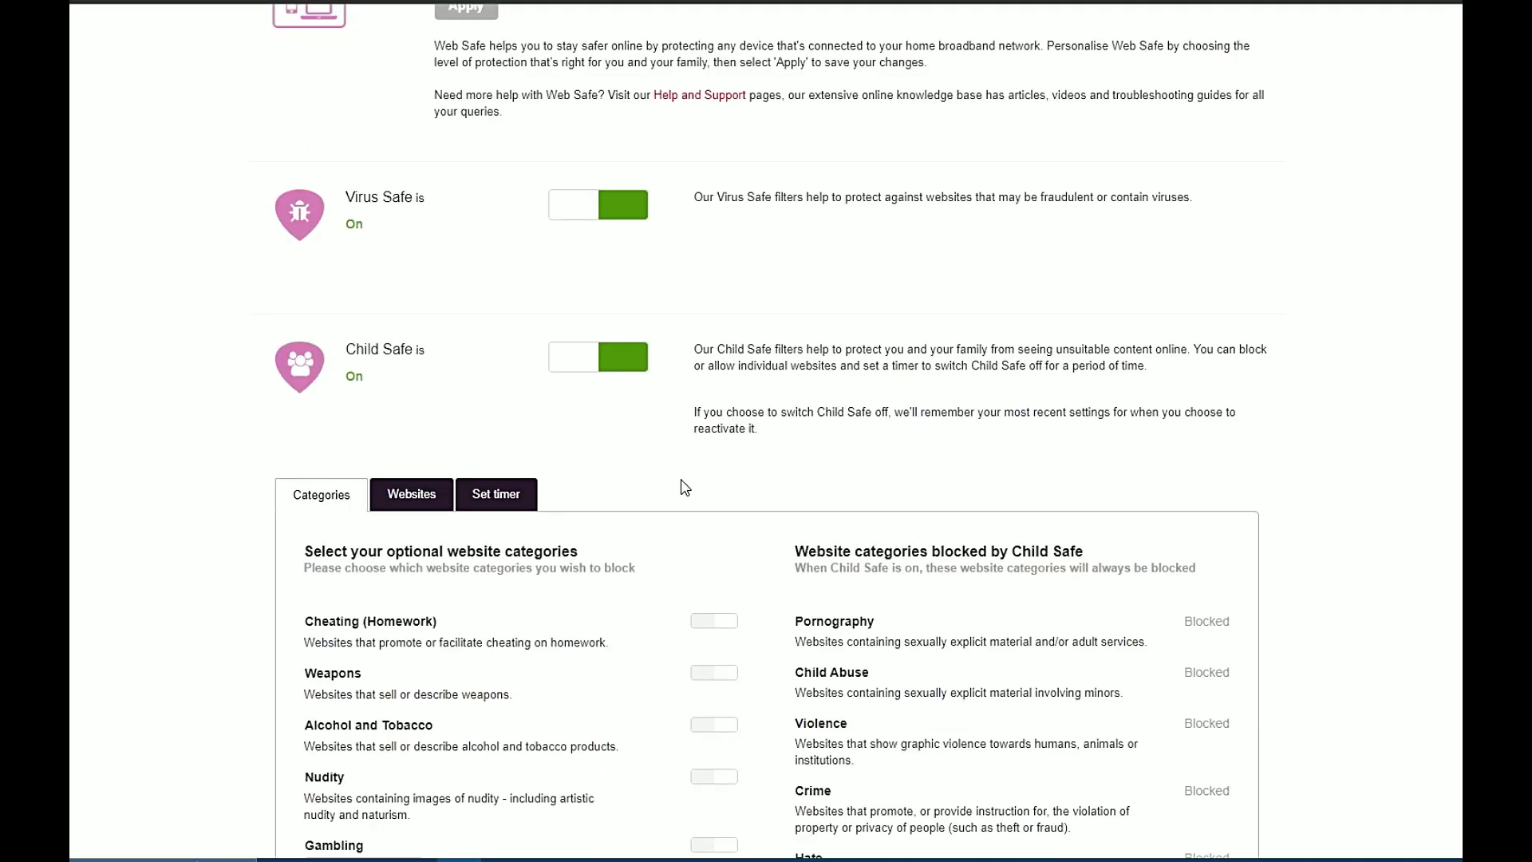
pyautogui.scroll(-3, 684, 487)
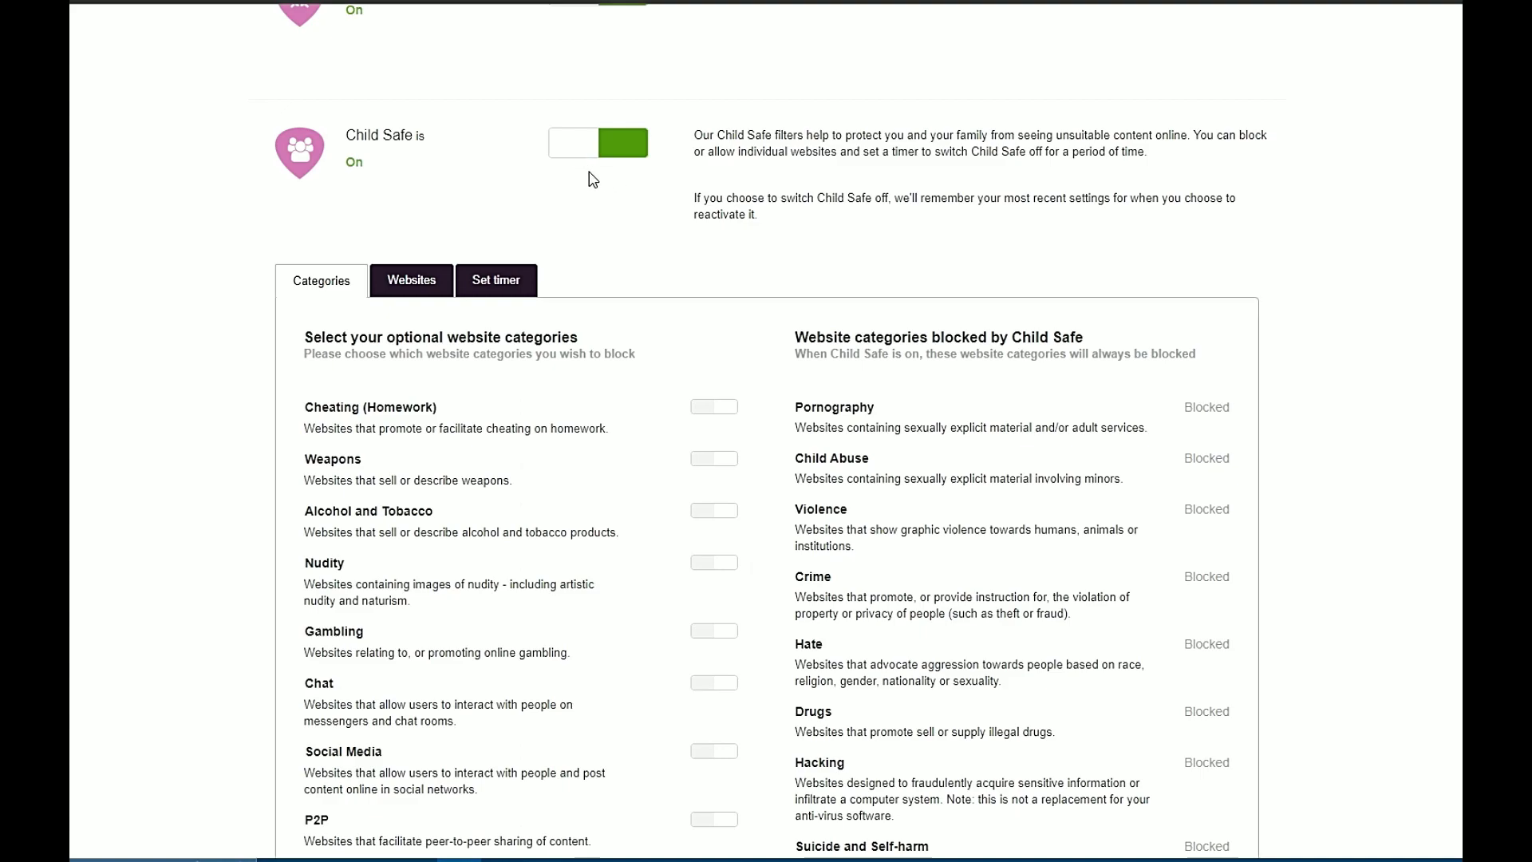
# Re-enable Child Safe, block Gambling, Social Media and Online Dating categories, and apply
pyautogui.click(588, 147)
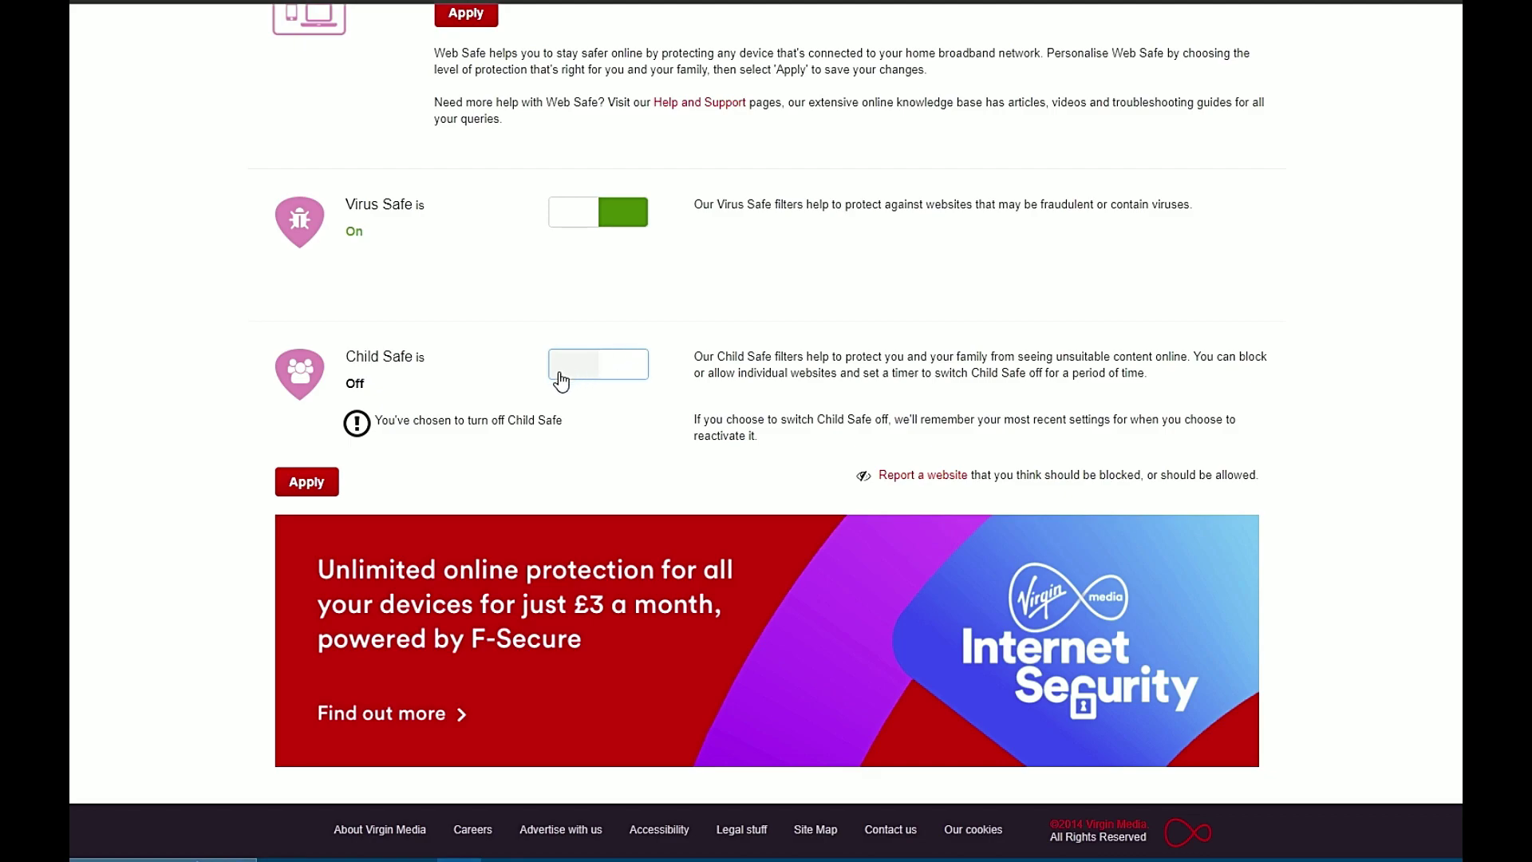
pyautogui.click(608, 373)
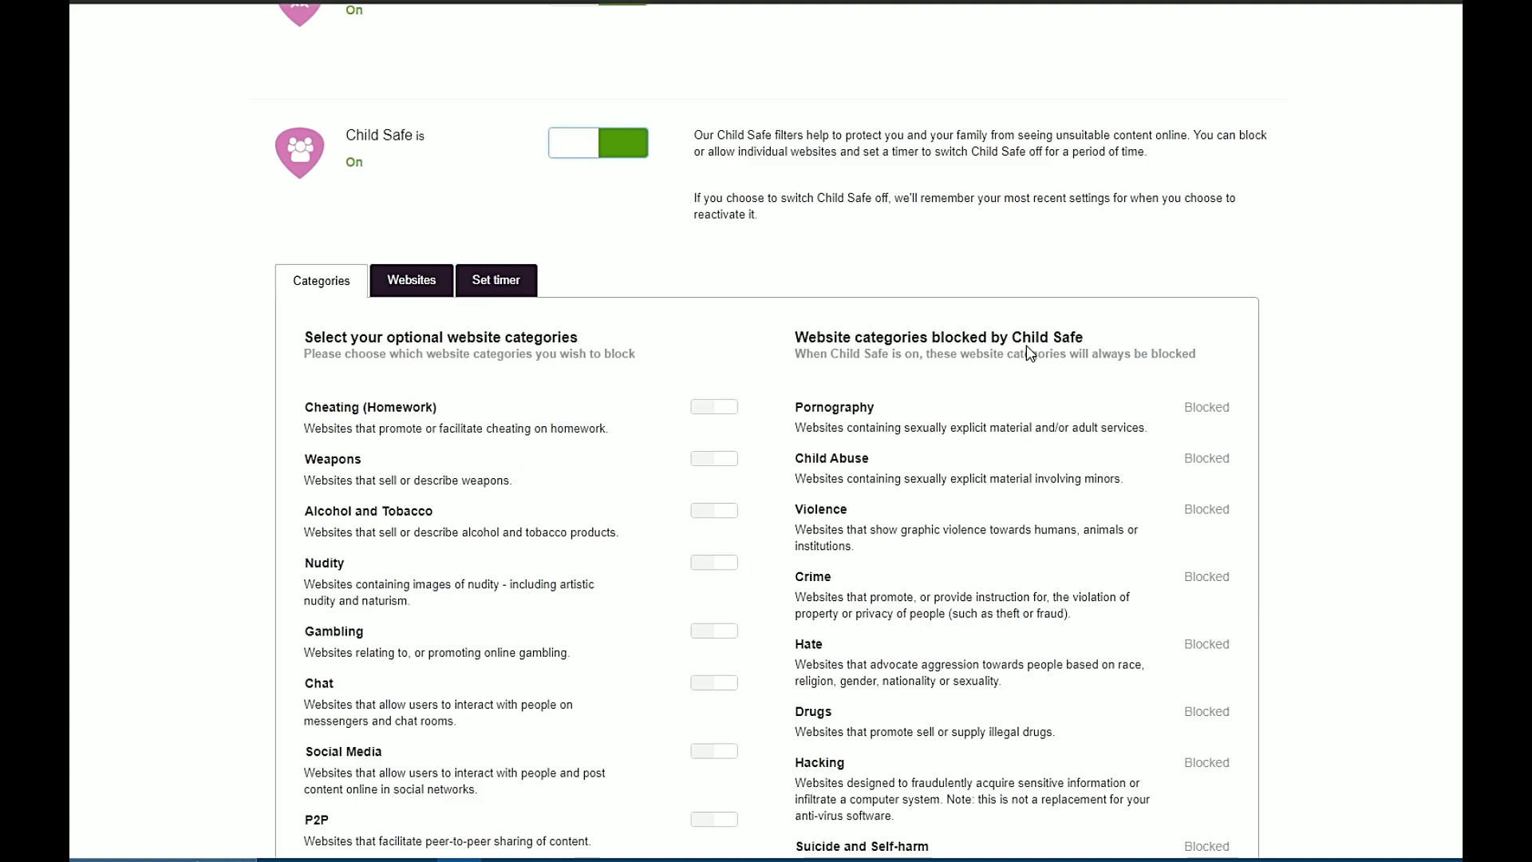
pyautogui.scroll(-5, 1029, 353)
pyautogui.scroll(3, 1029, 354)
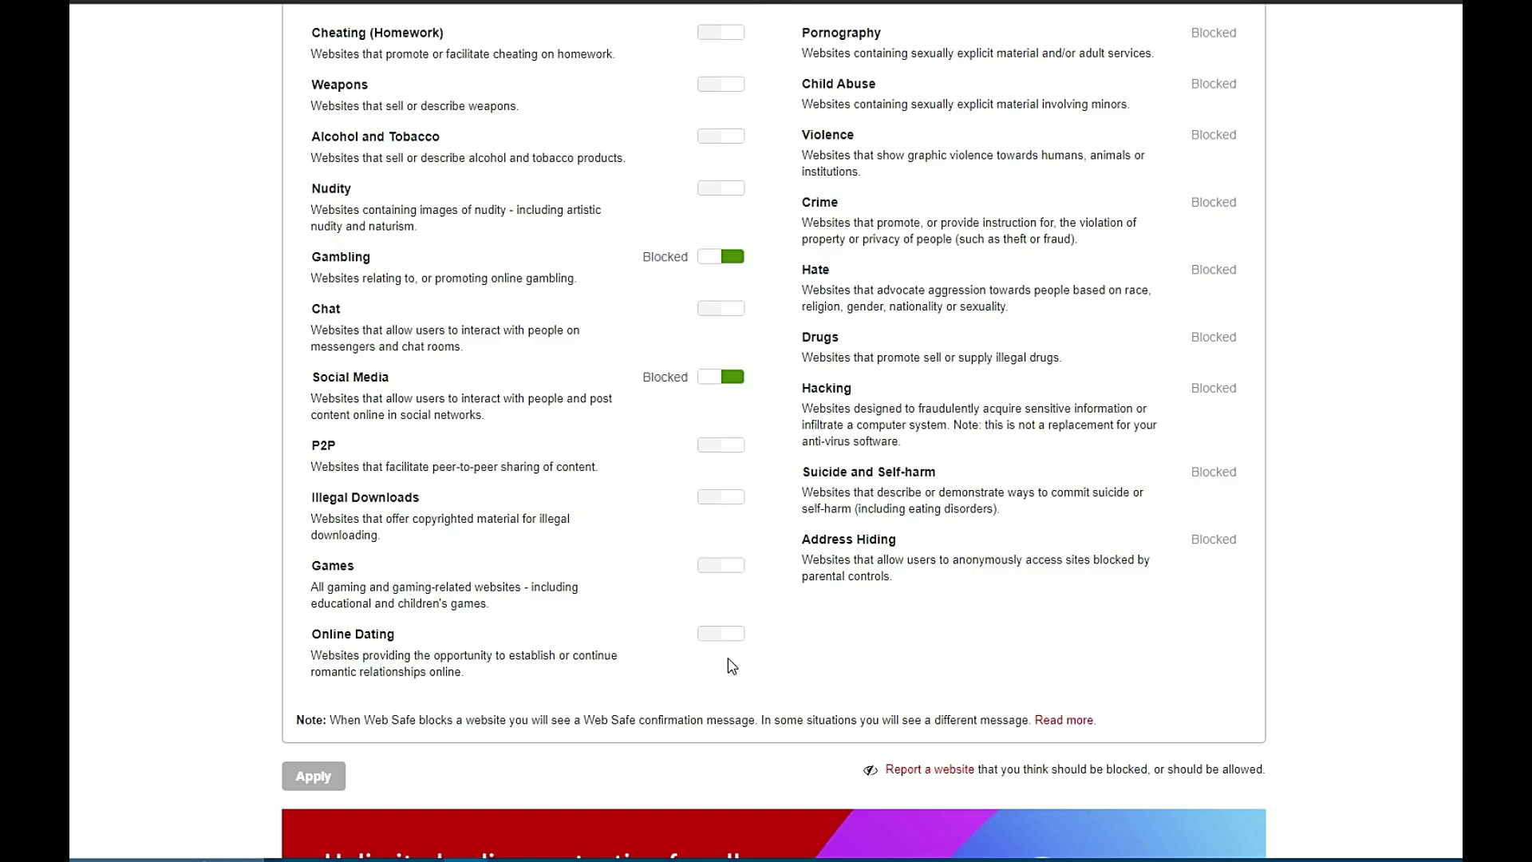
pyautogui.click(721, 636)
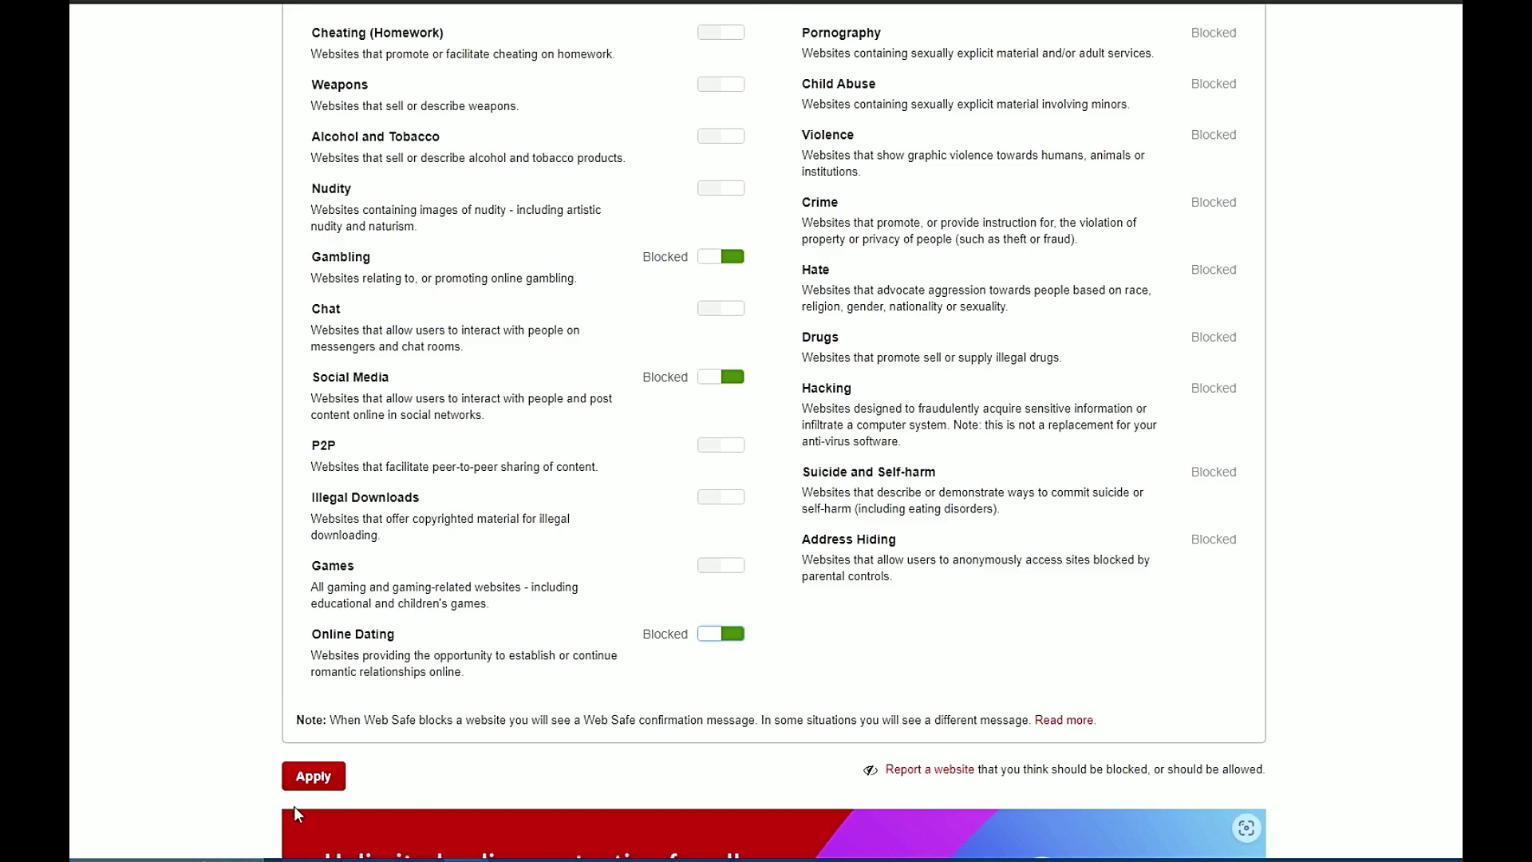
pyautogui.click(329, 780)
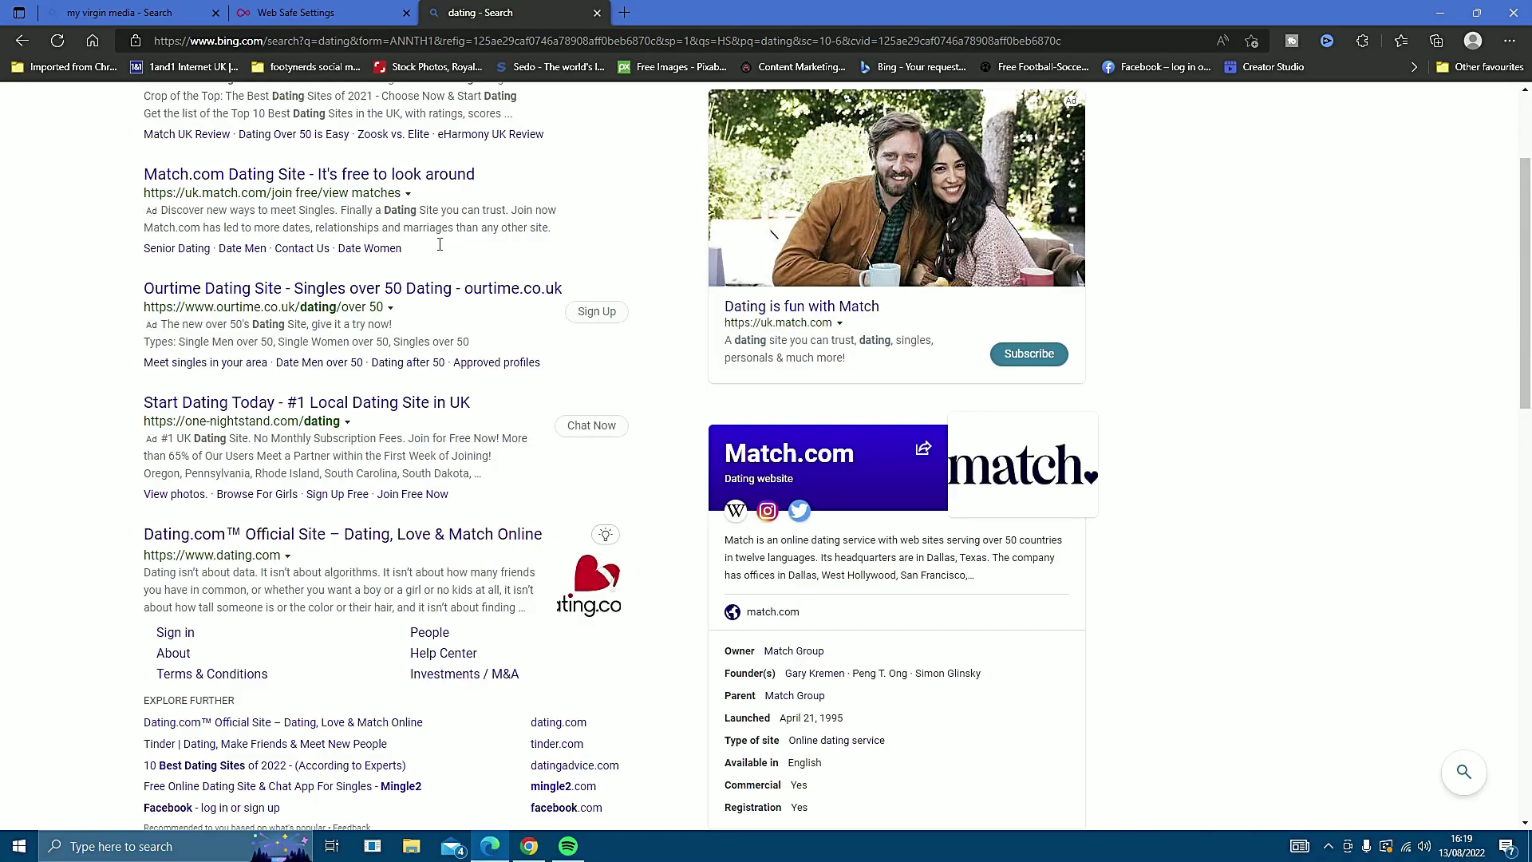
# Confirm the Match.com and Ourtime dating results can't be reached, closing each tab
pyautogui.click(386, 191)
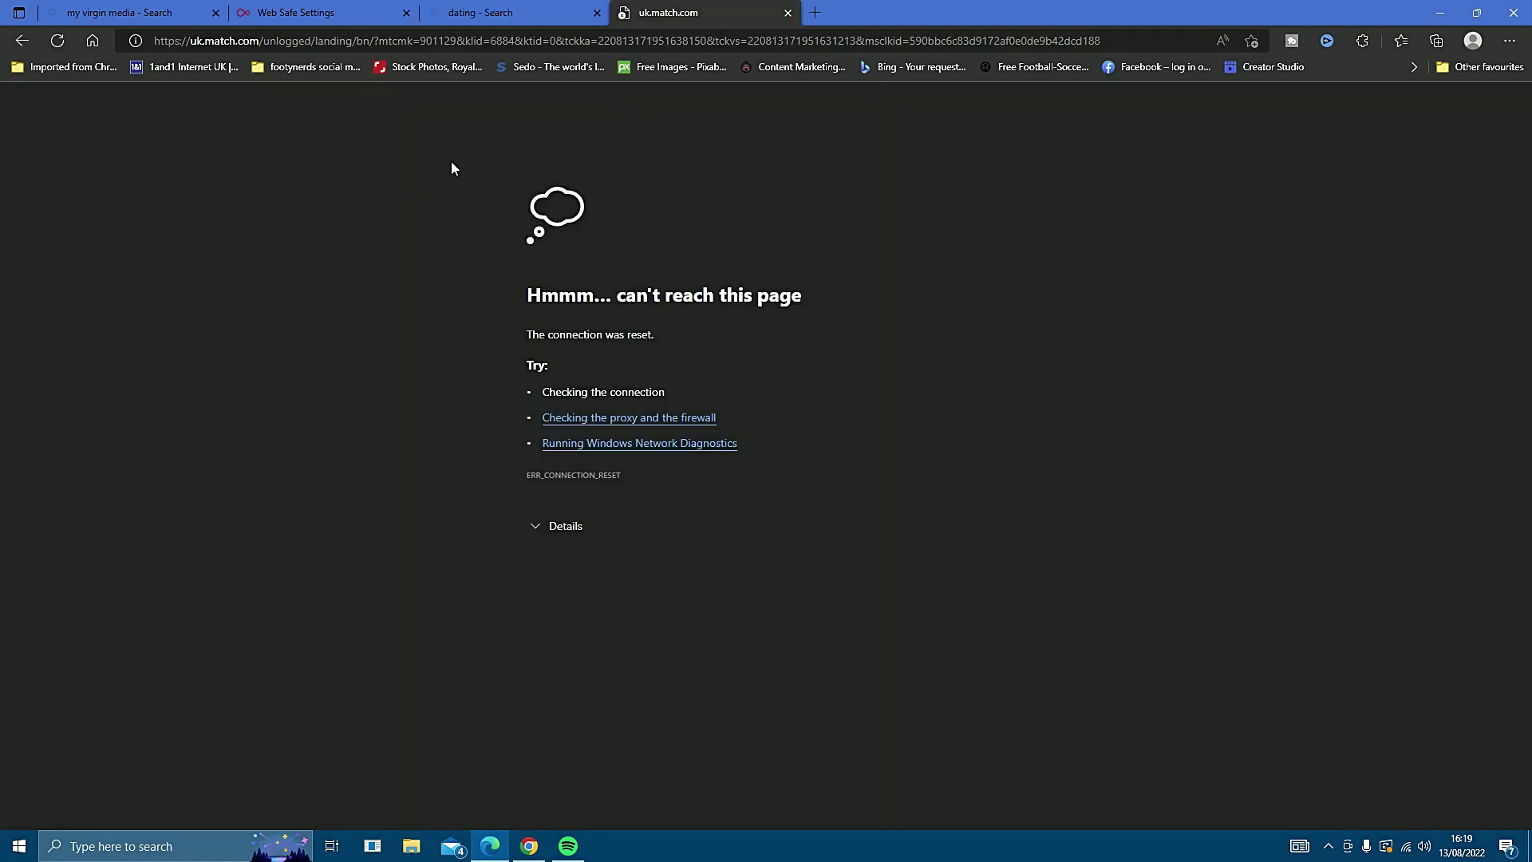
pyautogui.click(786, 15)
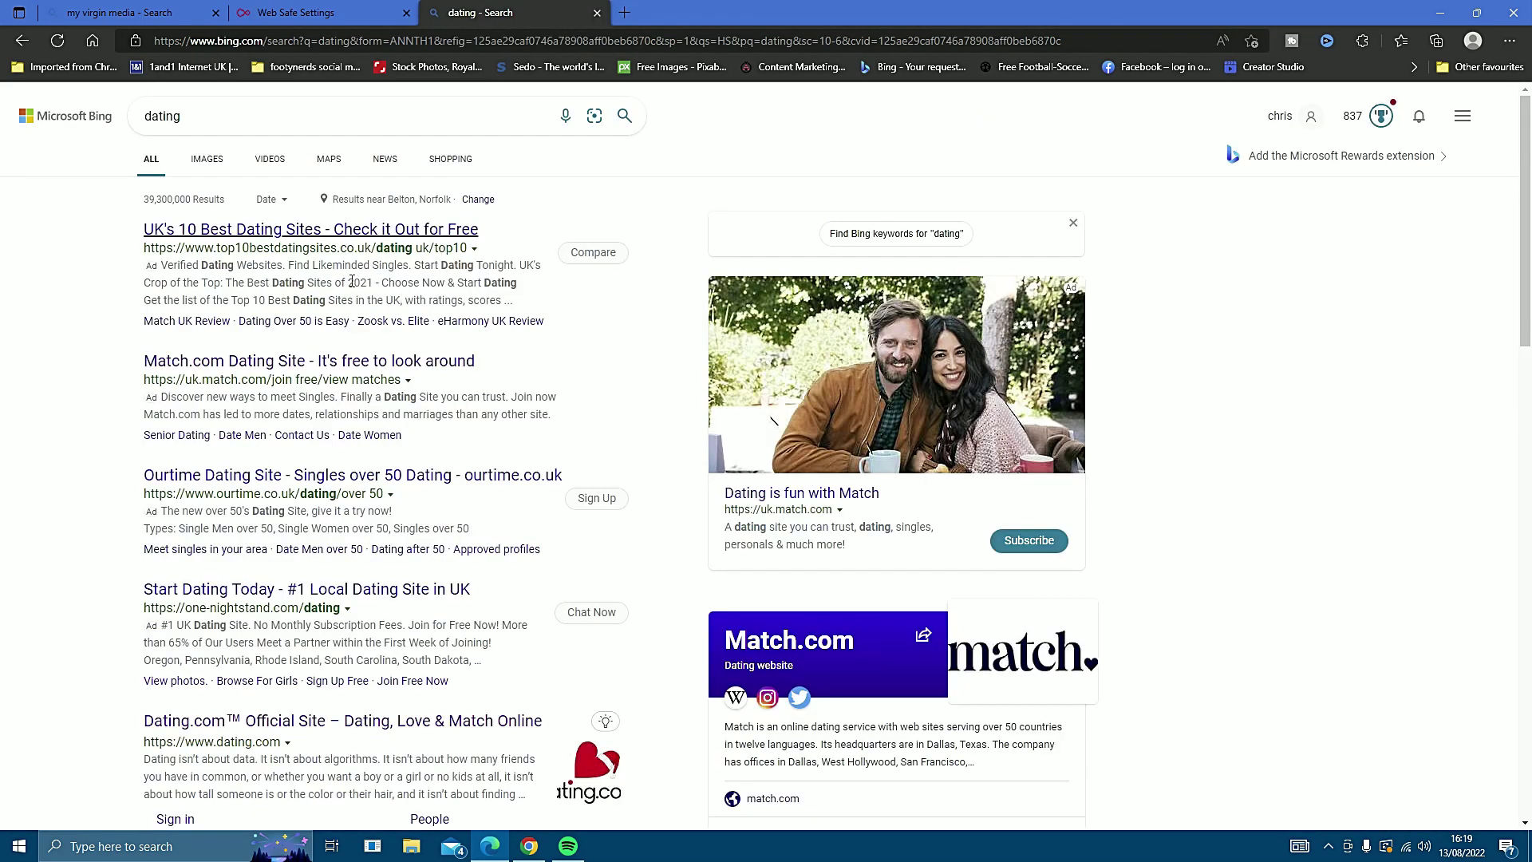
pyautogui.click(312, 478)
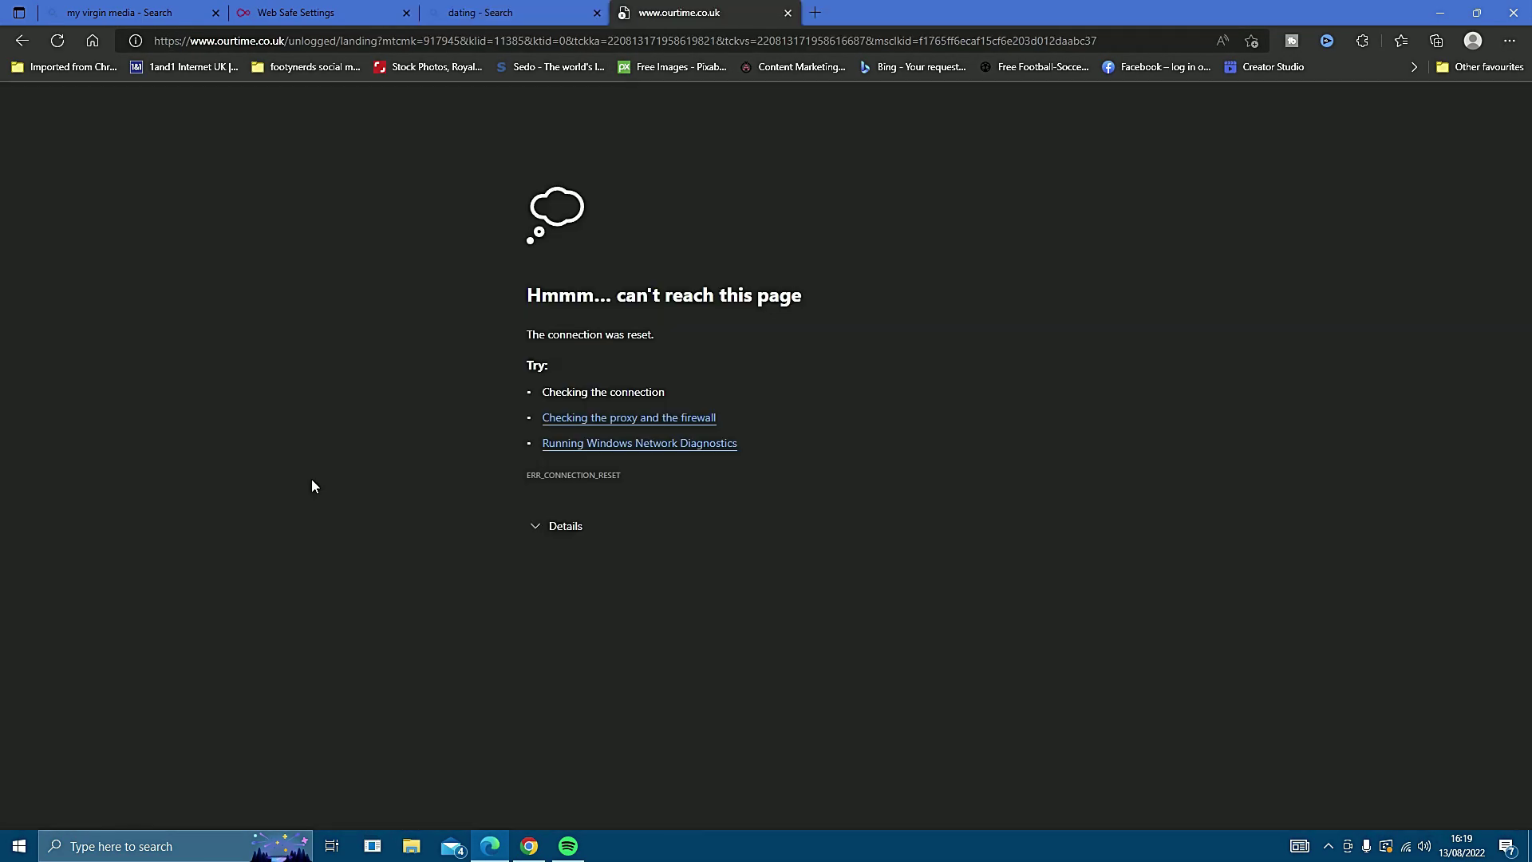
pyautogui.click(789, 15)
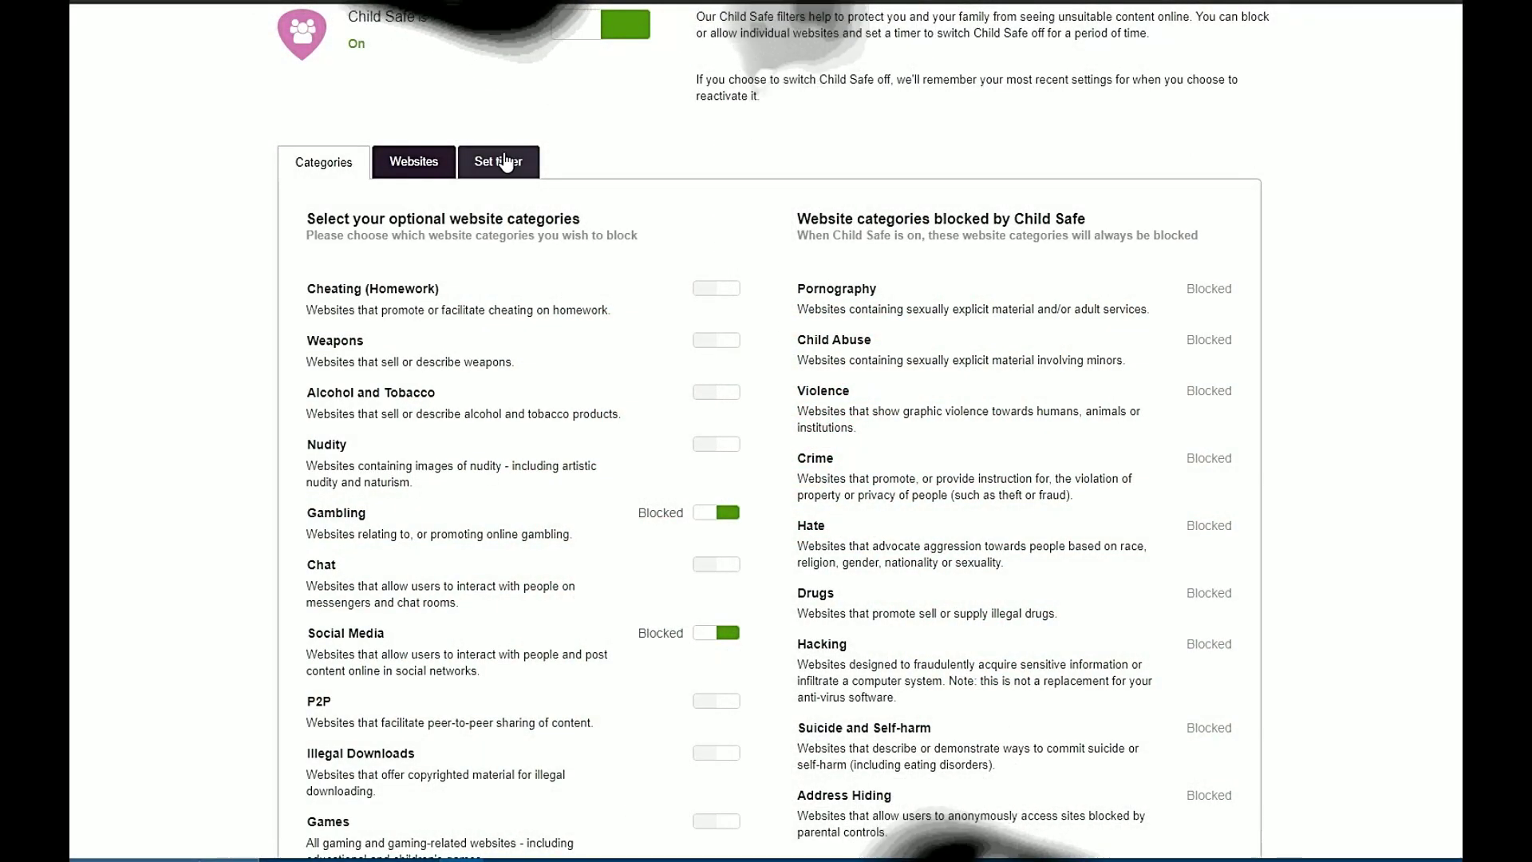
# Set the Child Safe off-timer to Monday - Friday, from 7 am to 4 pm
pyautogui.click(511, 171)
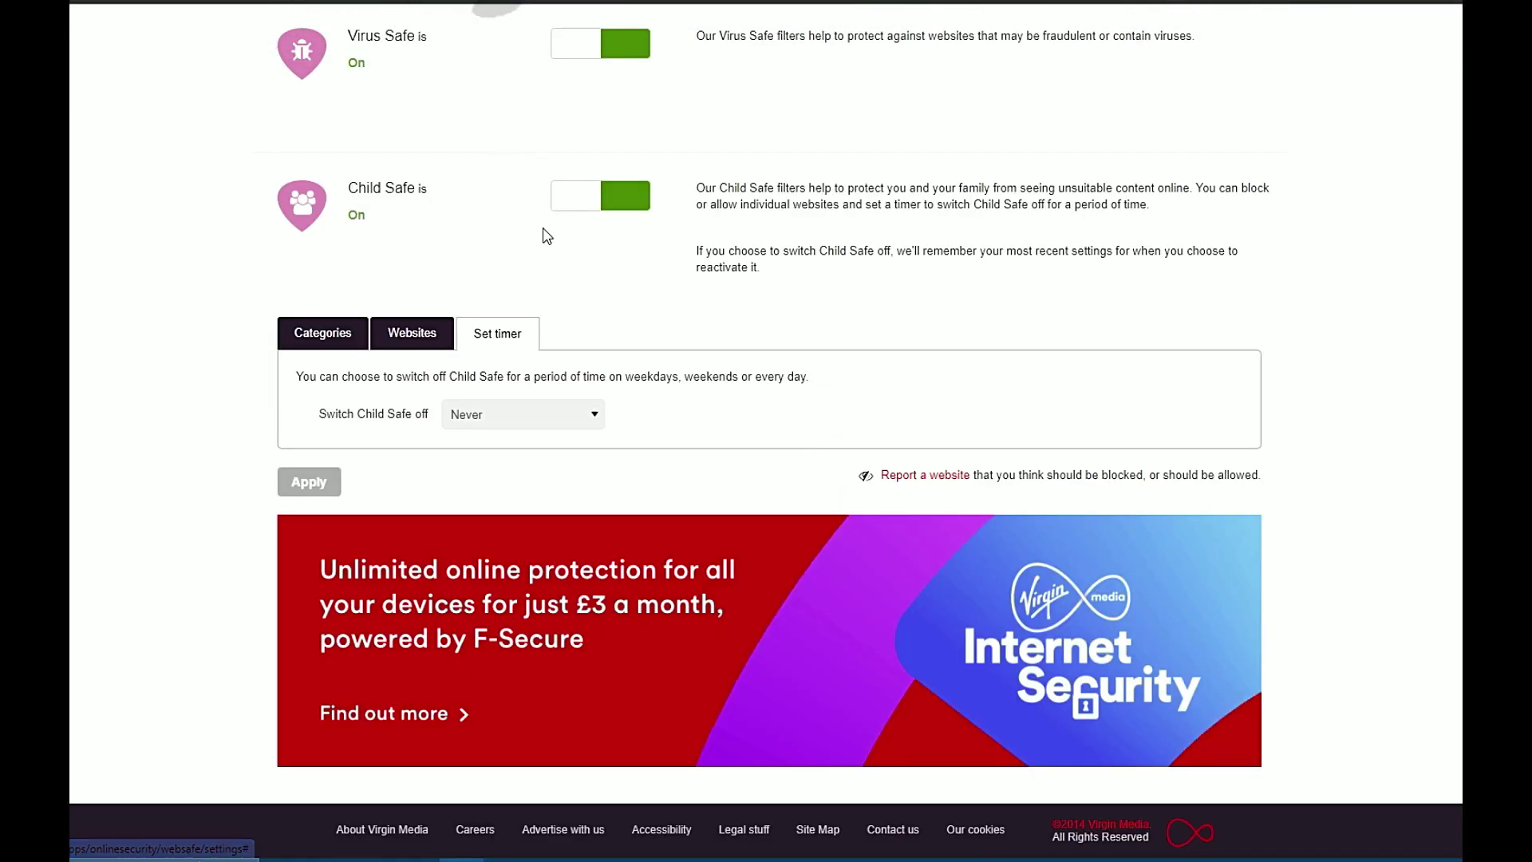
pyautogui.click(597, 418)
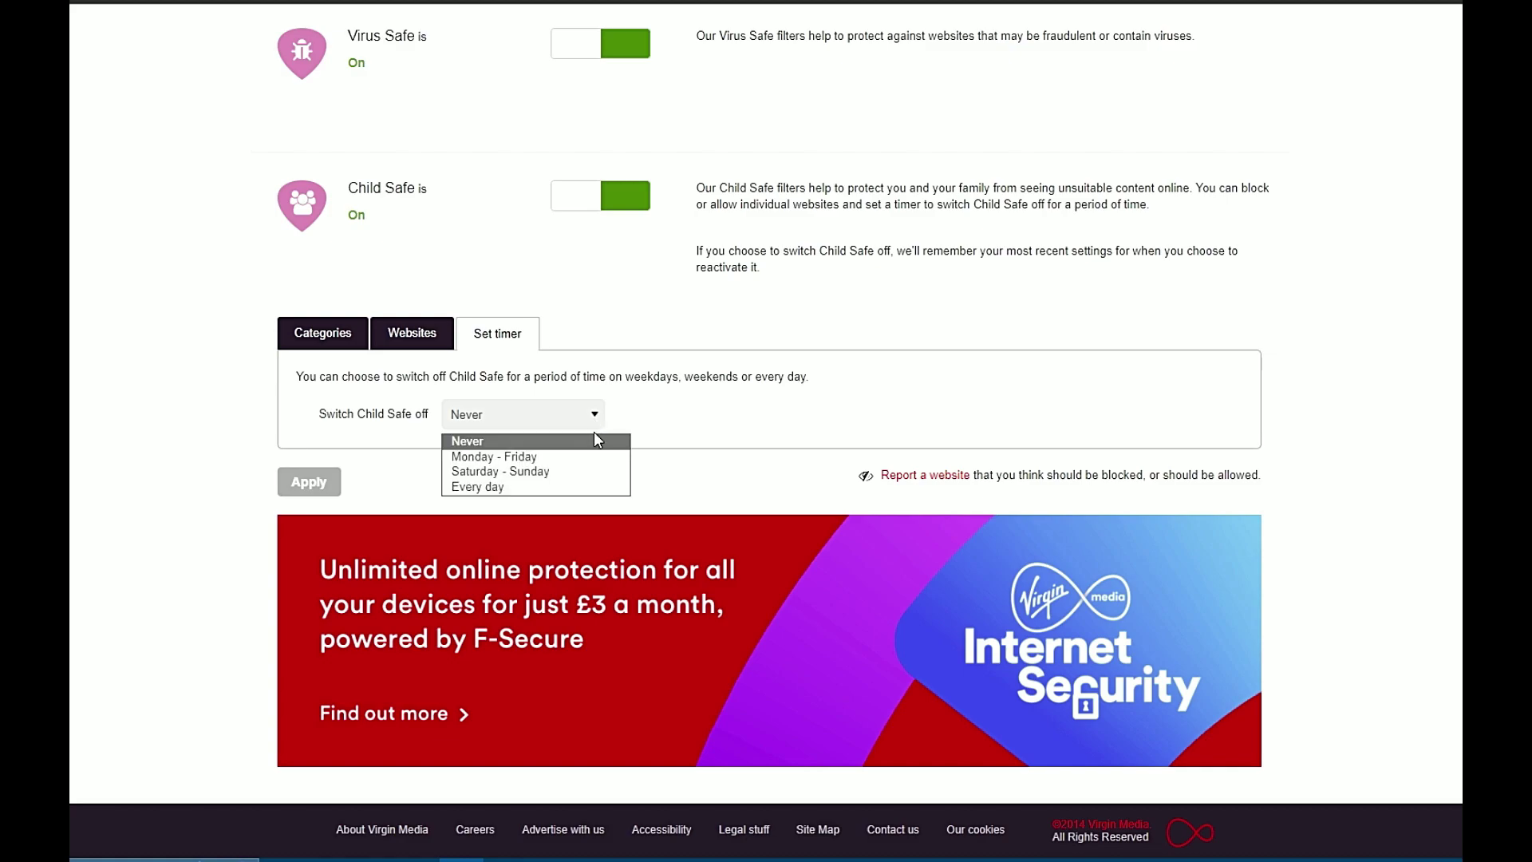
pyautogui.click(559, 456)
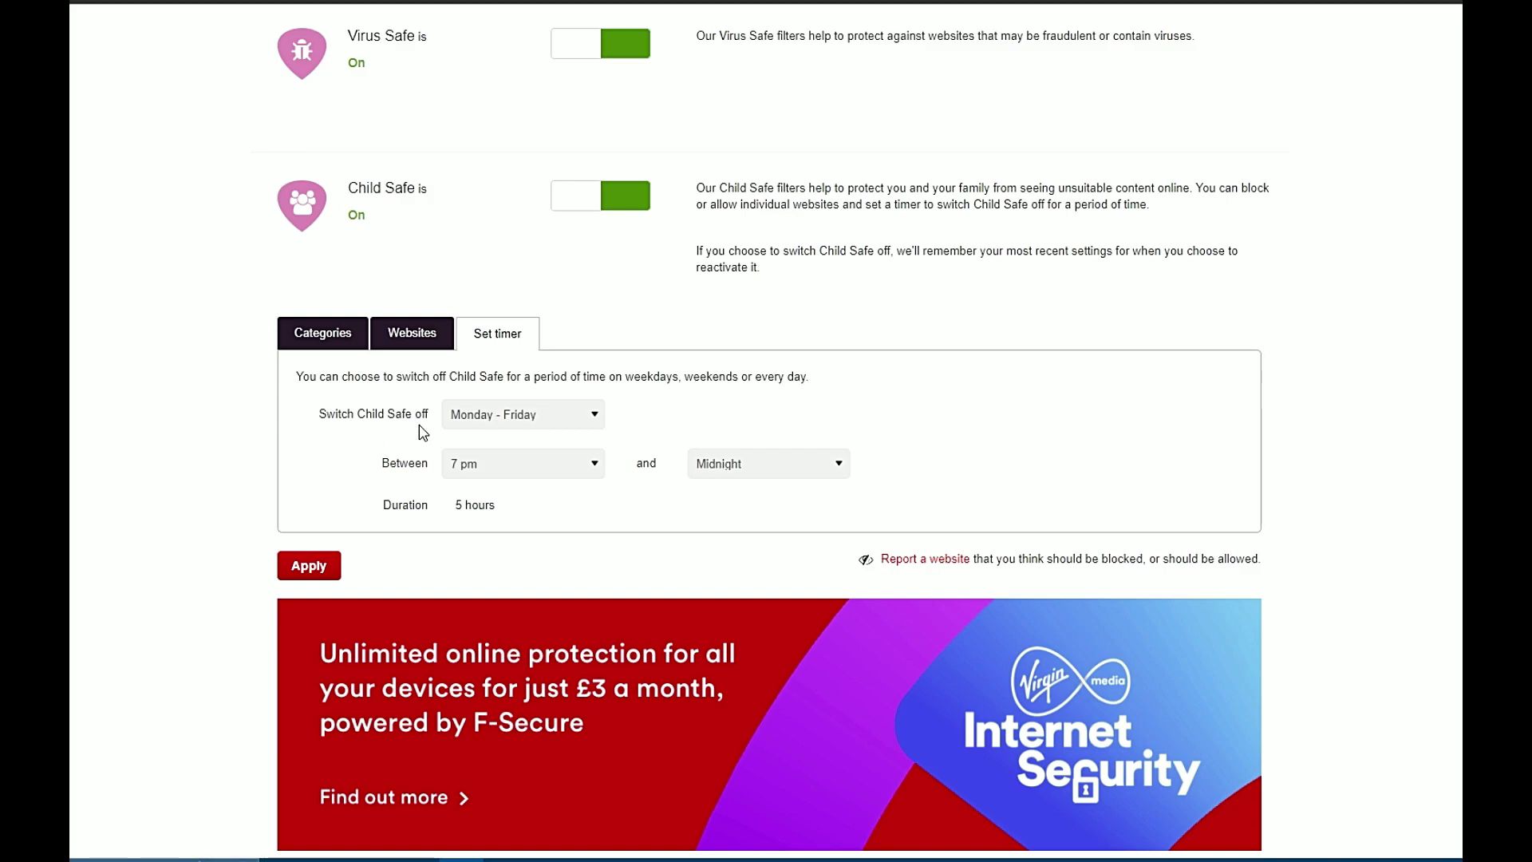
pyautogui.click(596, 467)
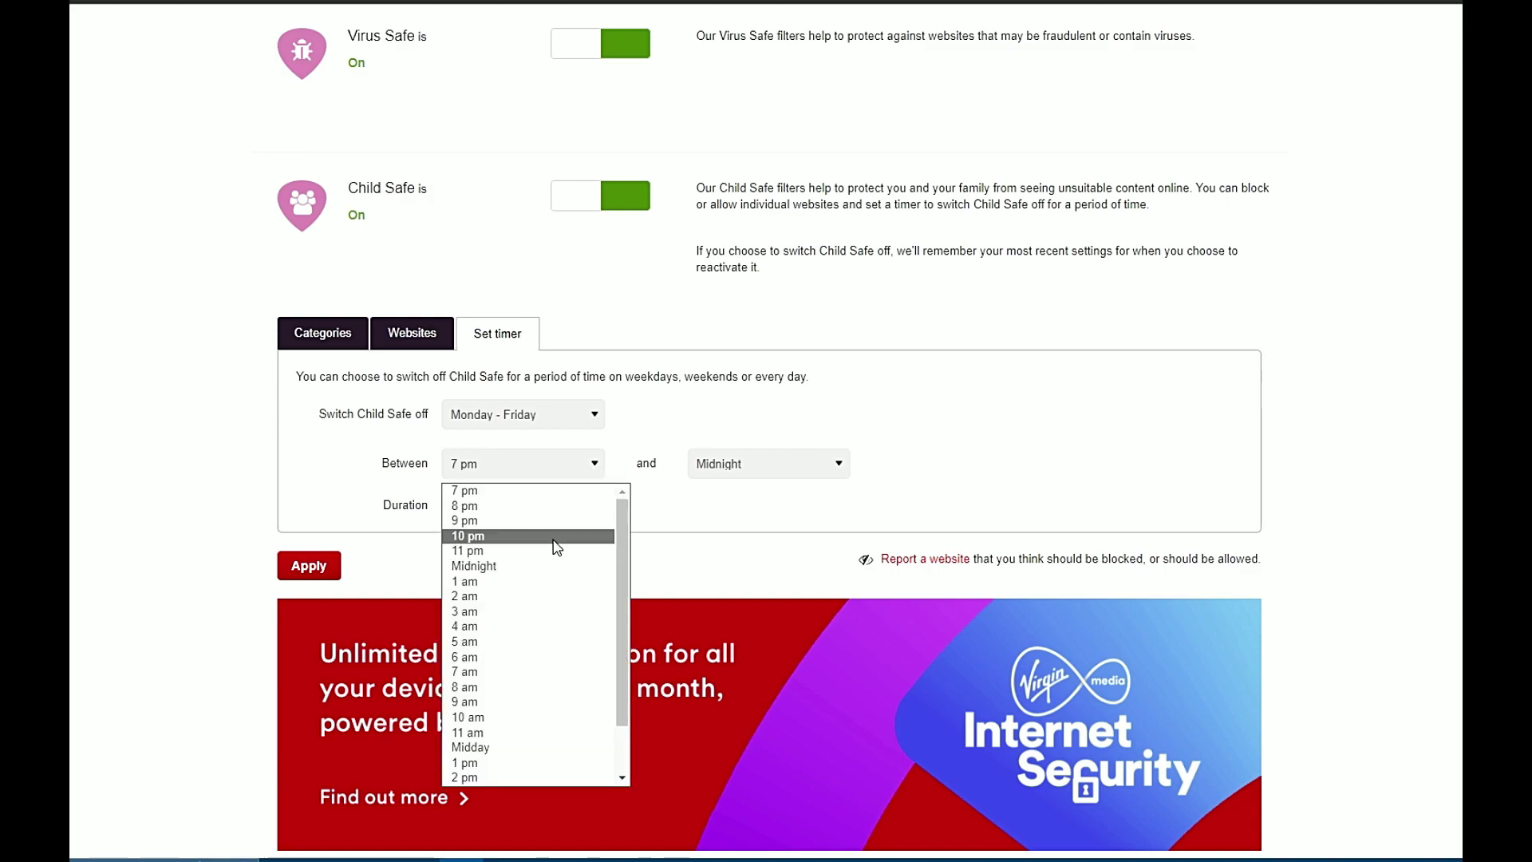
pyautogui.scroll(-1, 562, 598)
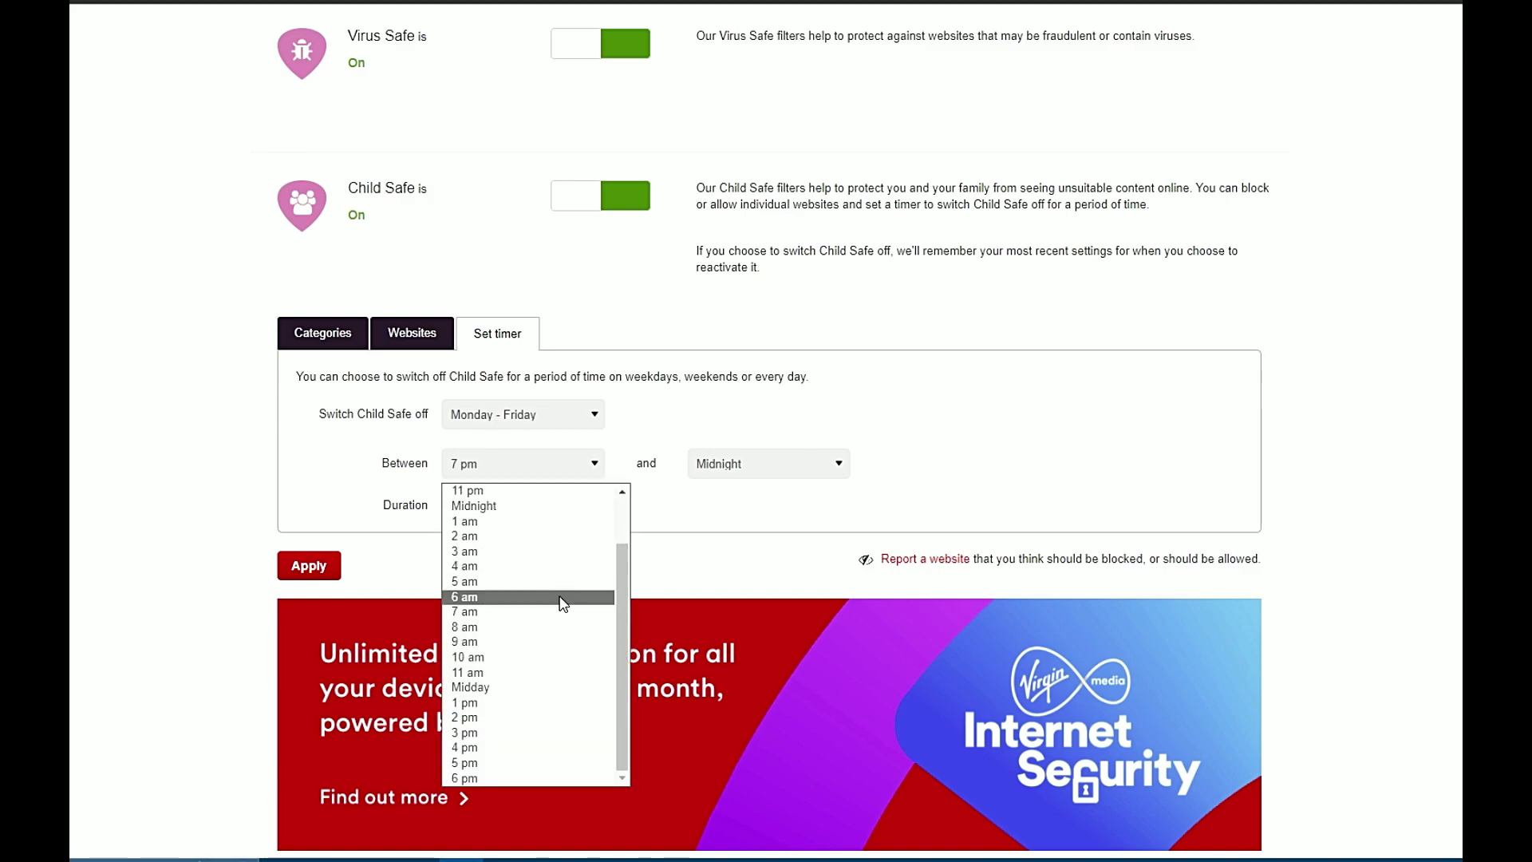
pyautogui.click(514, 613)
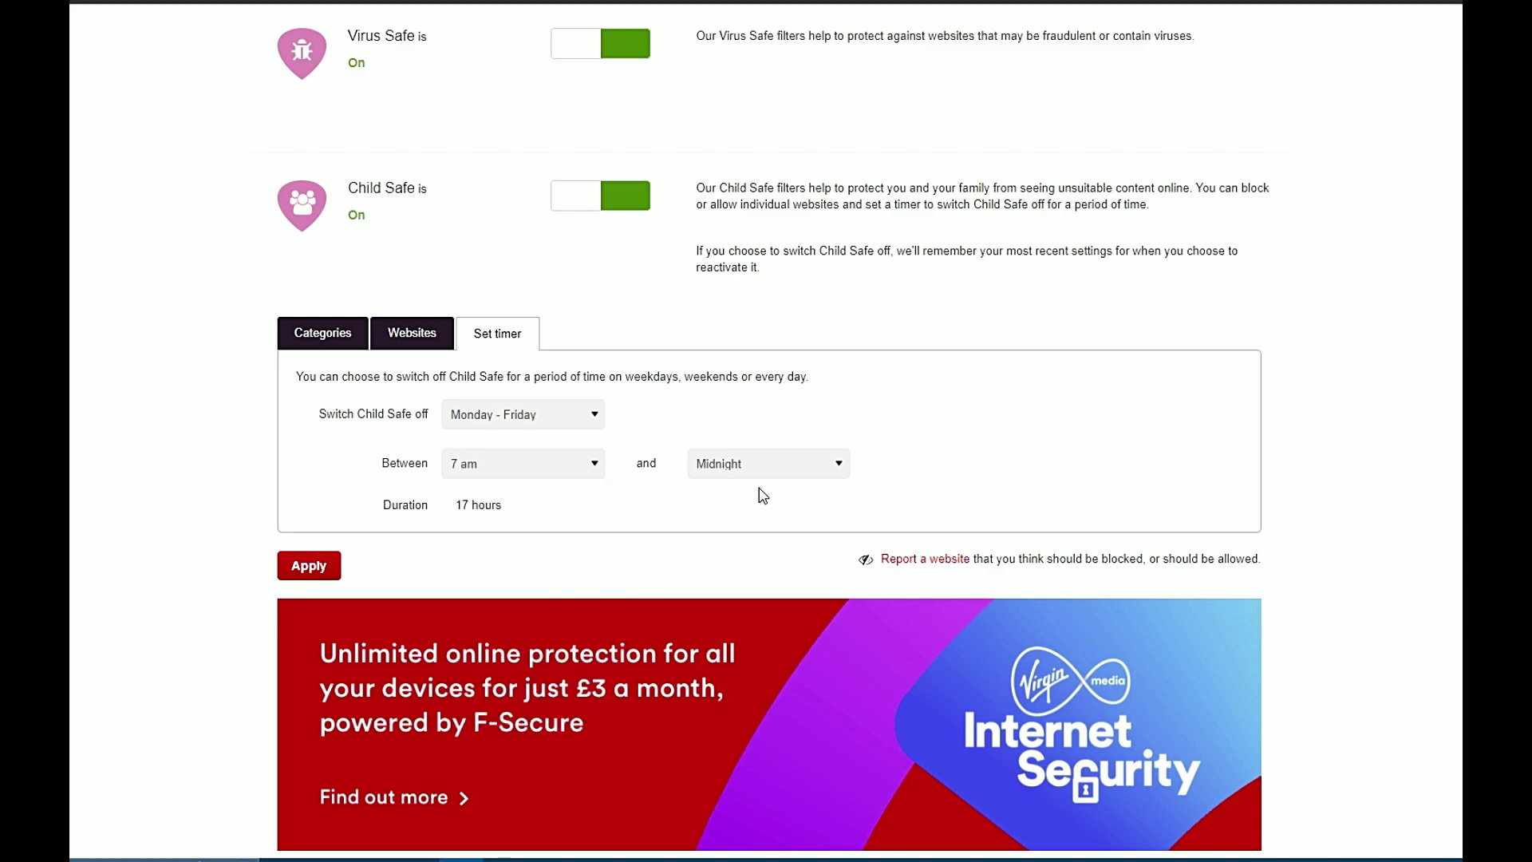
pyautogui.click(837, 465)
pyautogui.scroll(-1, 768, 667)
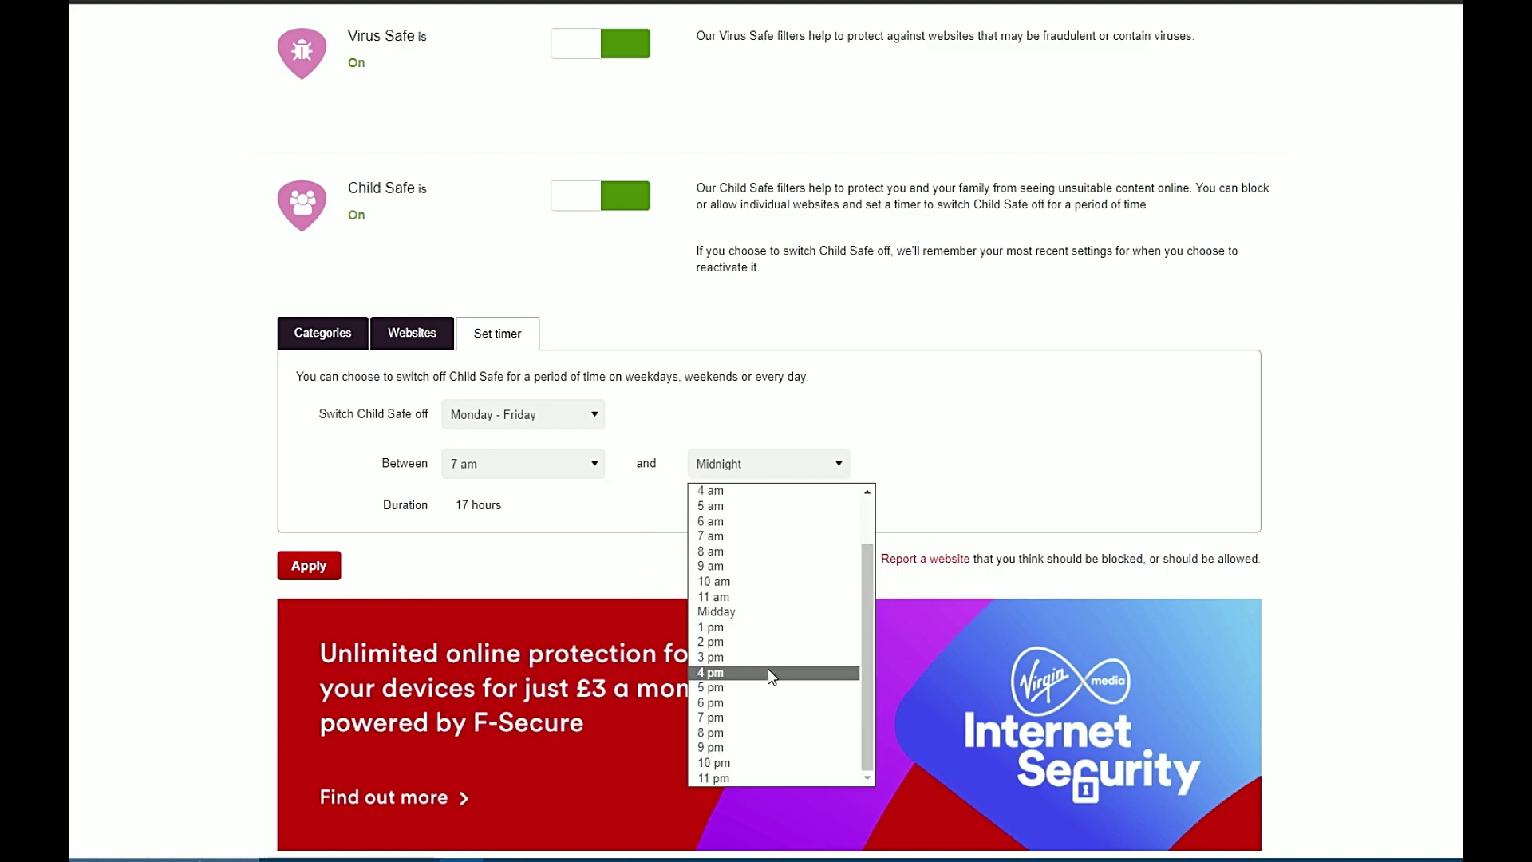
pyautogui.click(755, 680)
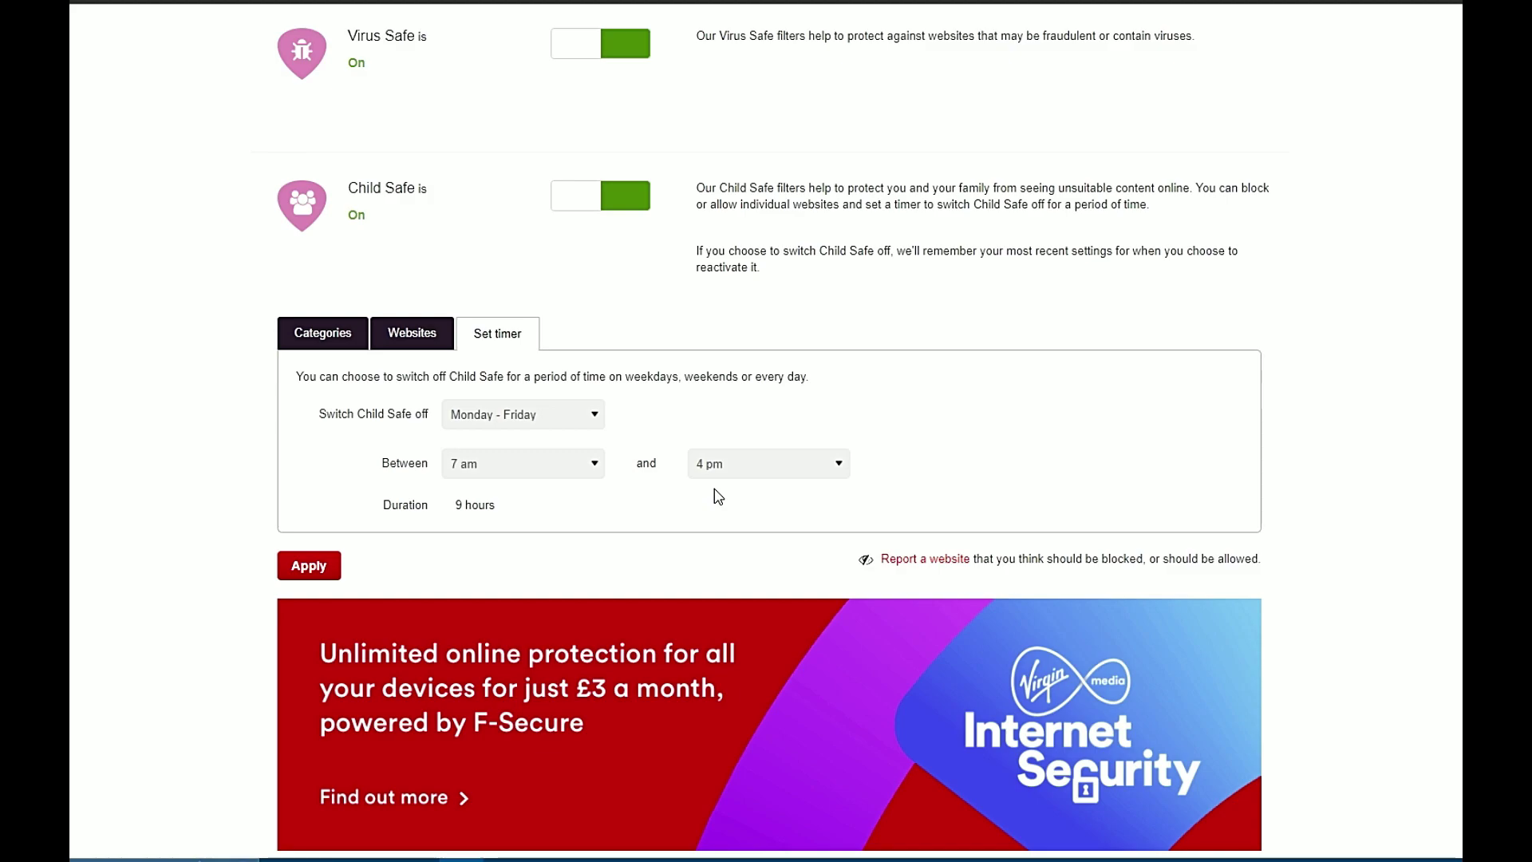
# Apply the weekday Child Safe timer and sign out of My Virgin Media
pyautogui.click(311, 568)
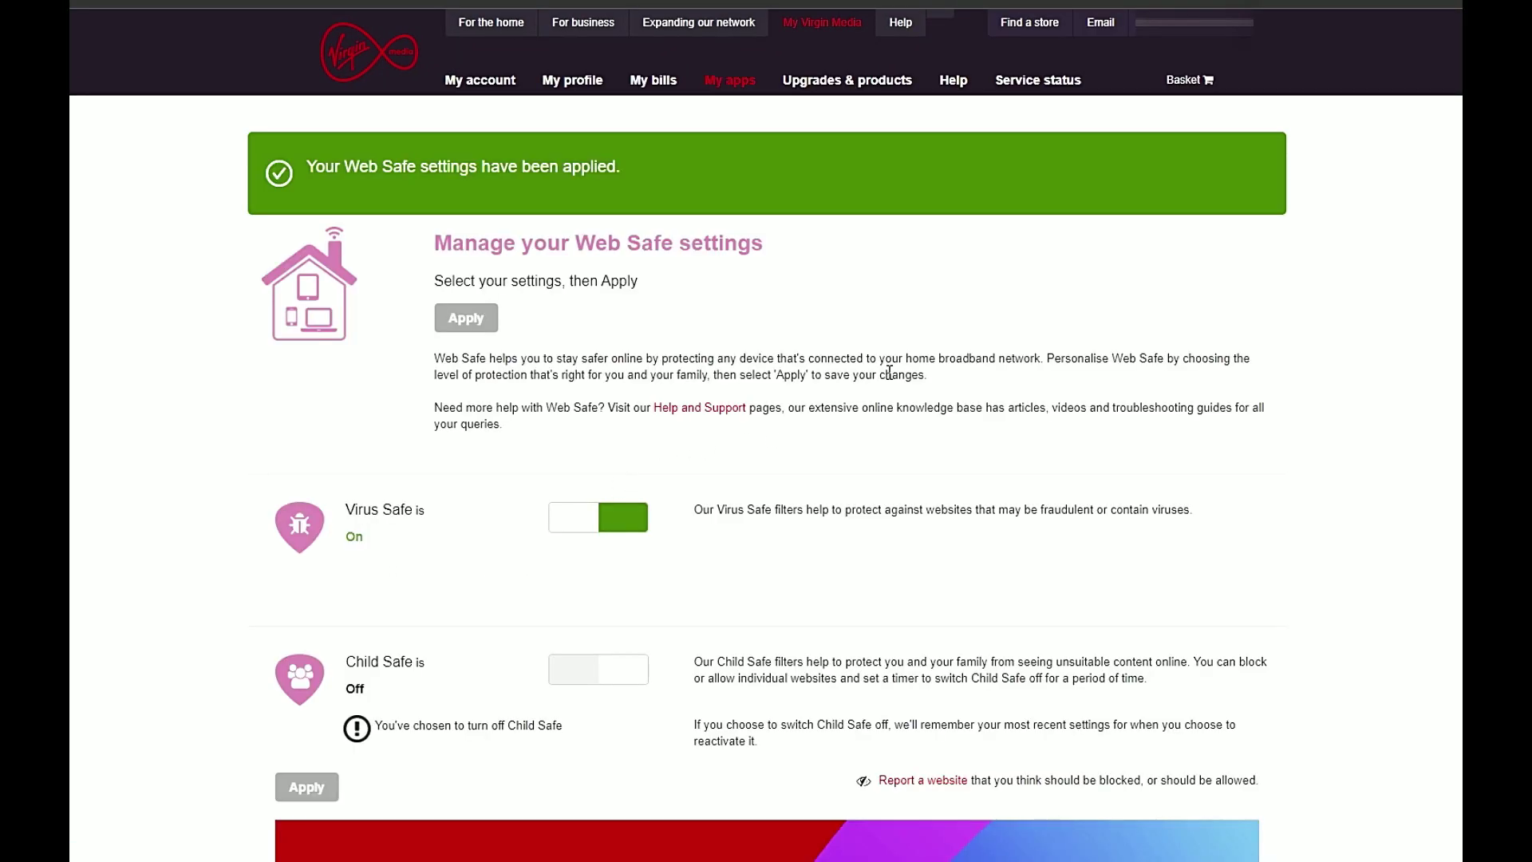
pyautogui.click(1126, 29)
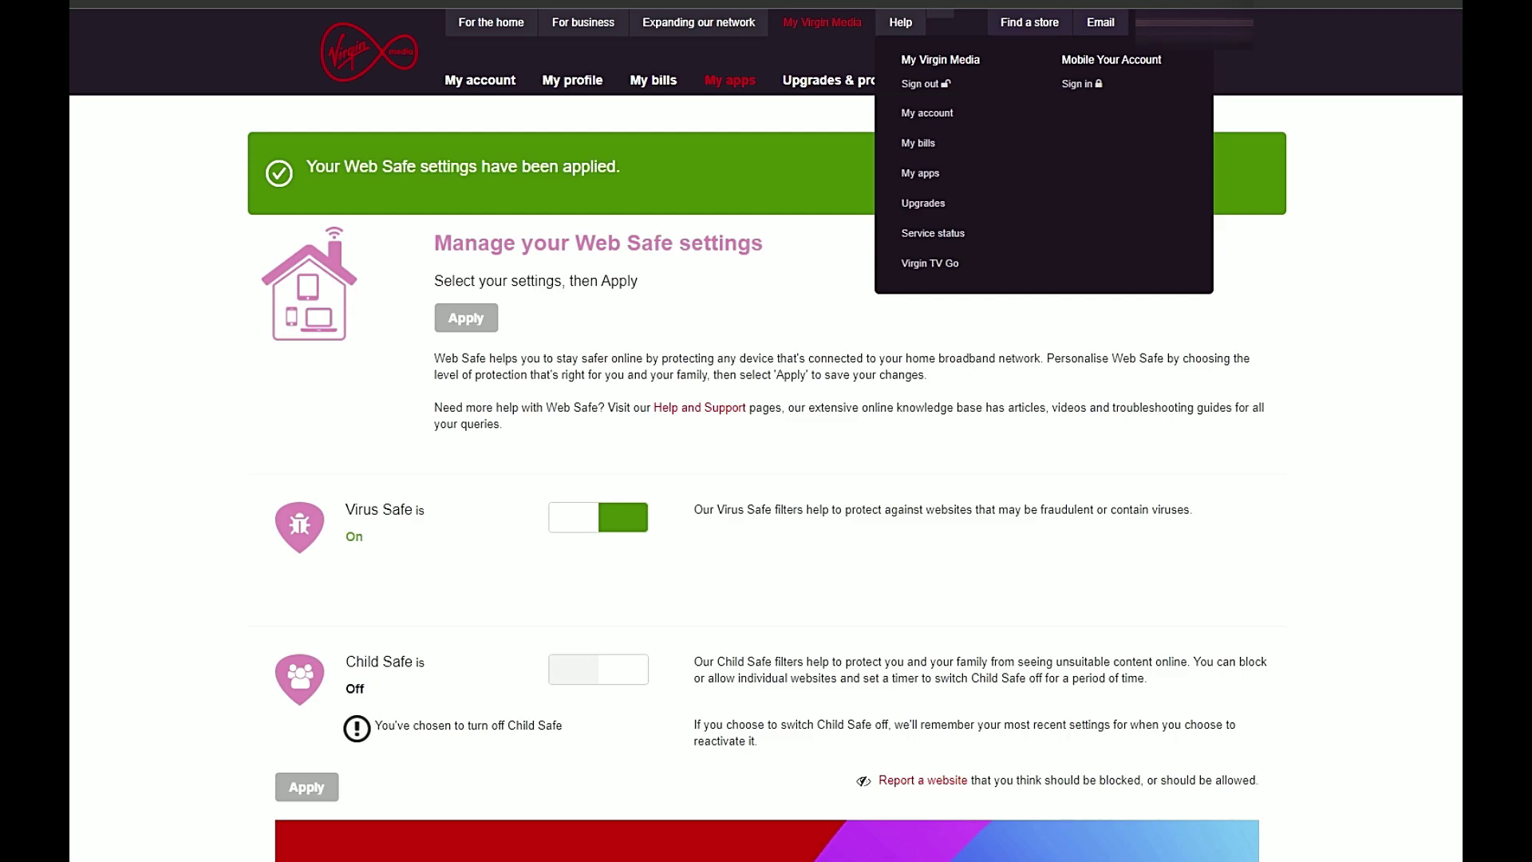
pyautogui.click(916, 83)
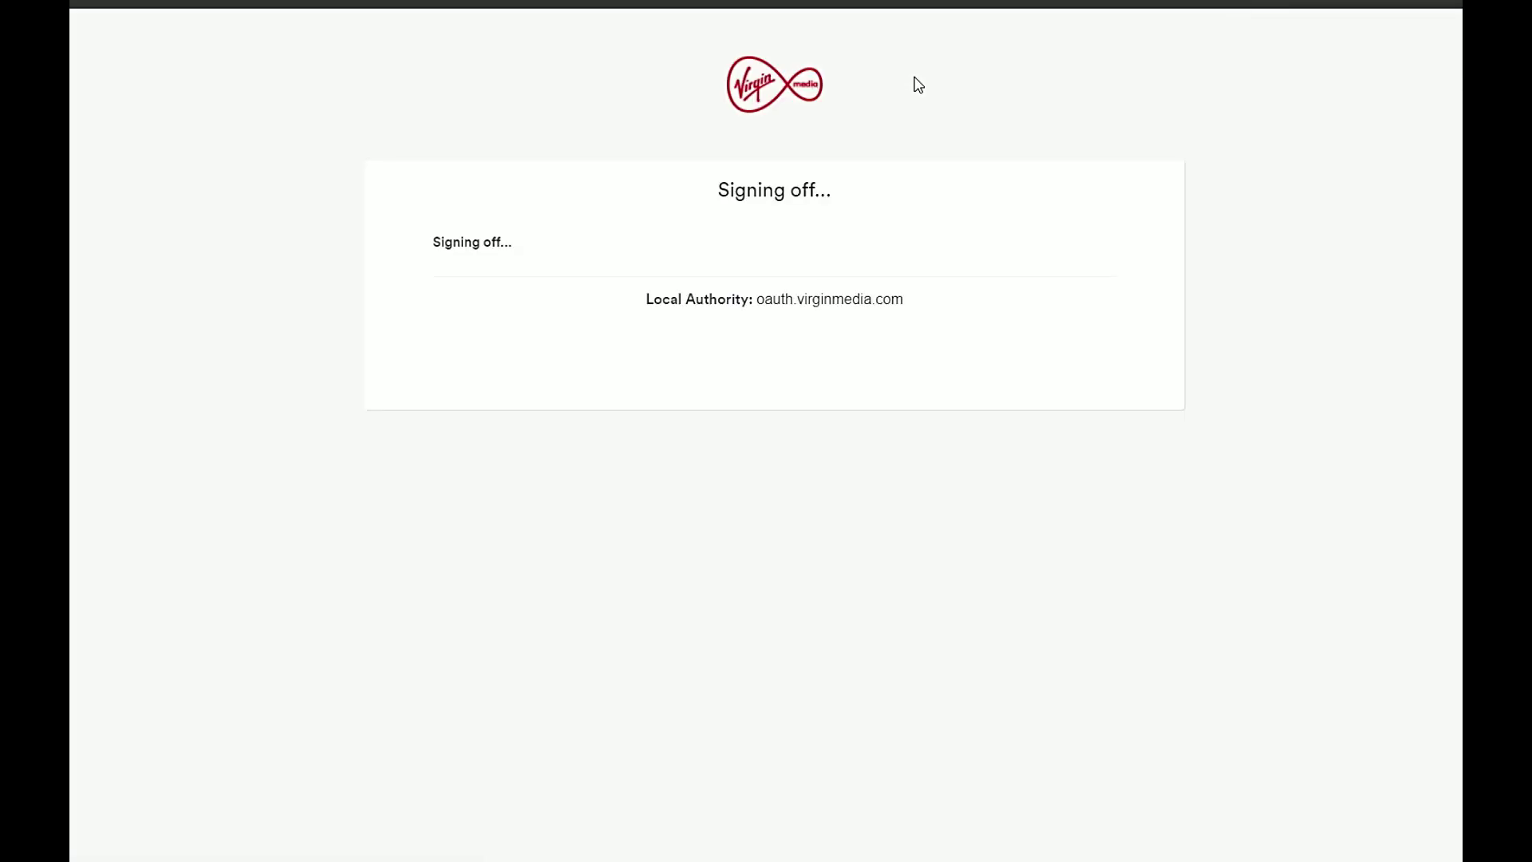